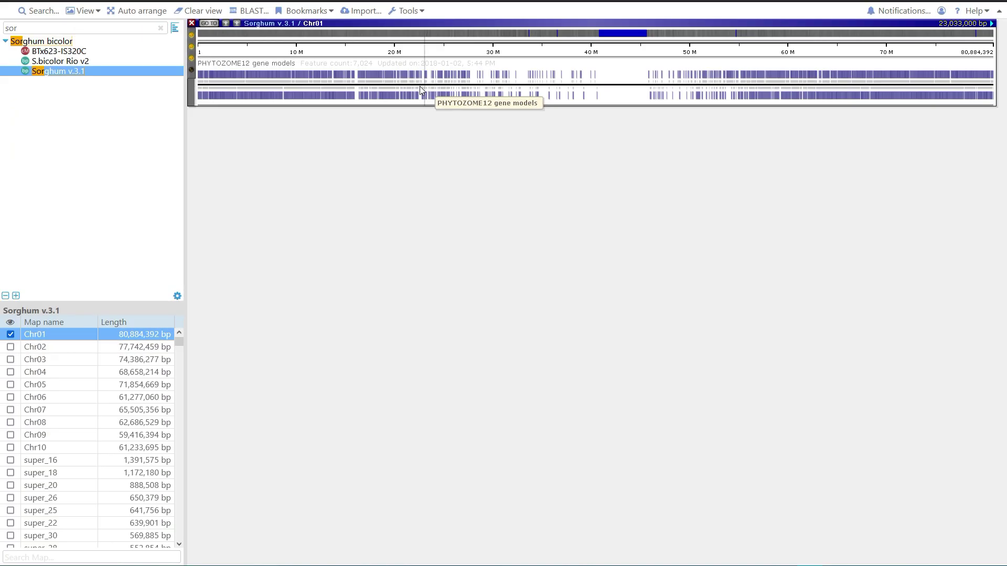
- Expand the PHYTOZOME12 gene models track between about 5,025 K and 5,090 K on Chr01 and collapse only its lower strand
left_click(248, 68)
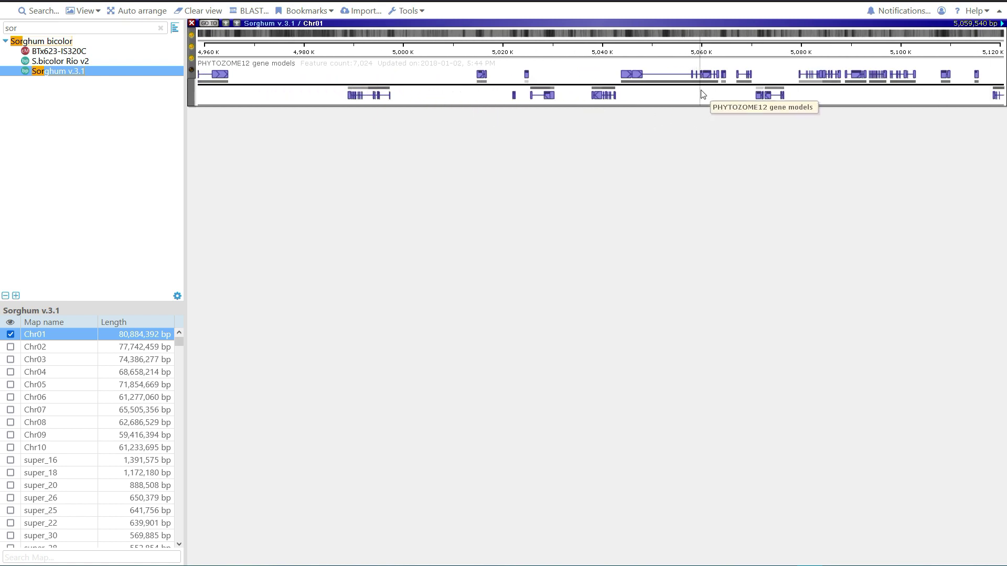
mouse_move(633, 76)
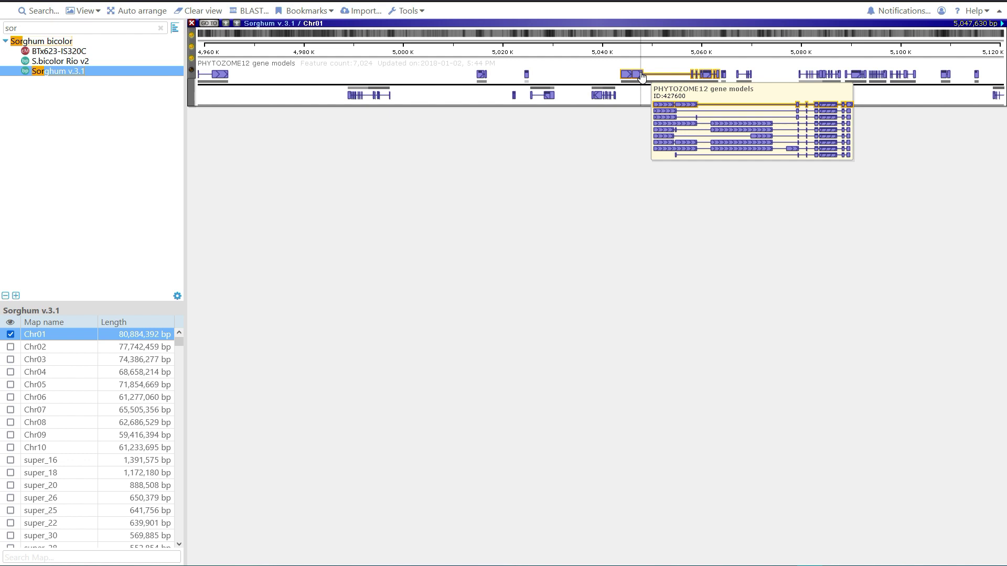
double_click(673, 76)
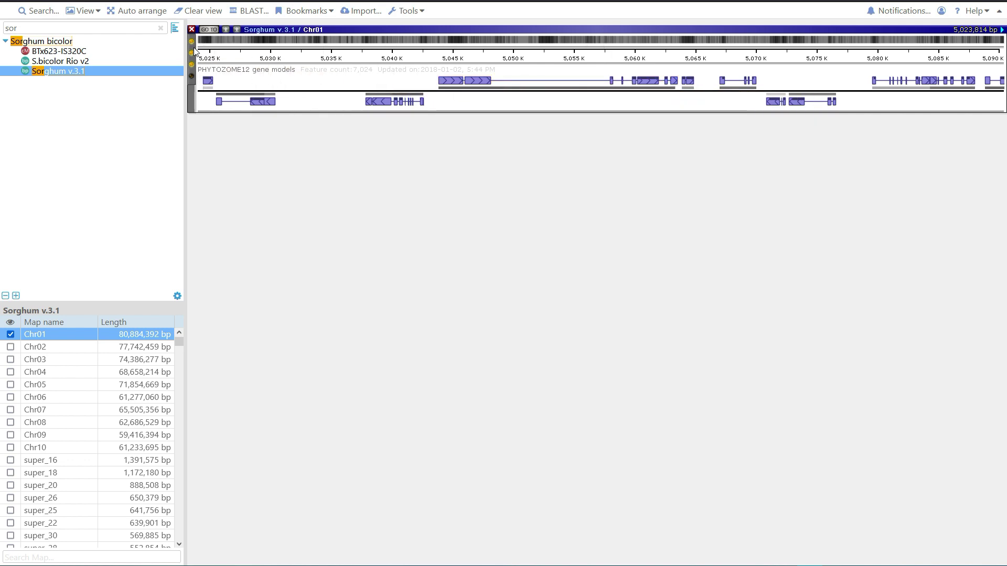
mouse_move(194, 46)
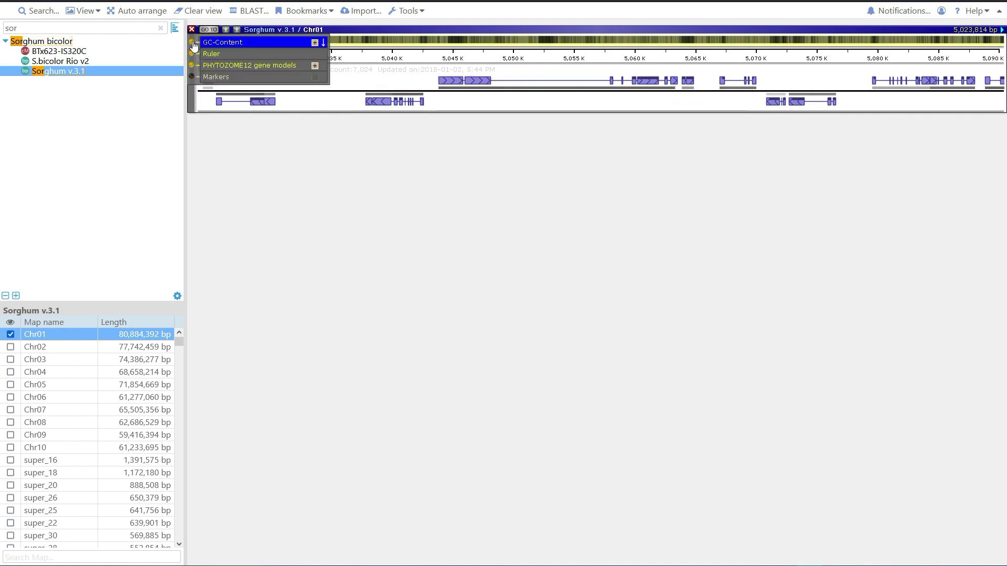
left_click(314, 66)
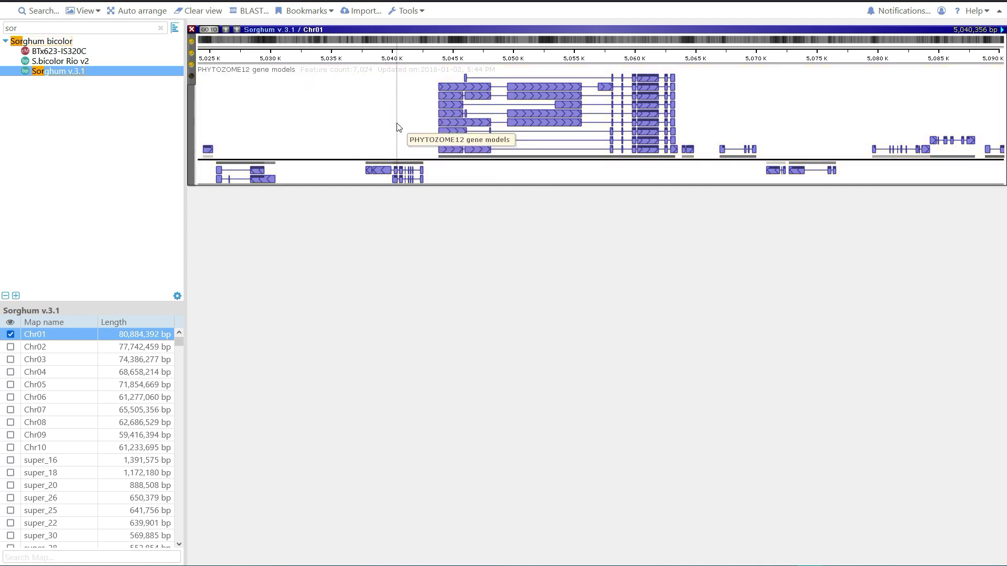
right_click(449, 175)
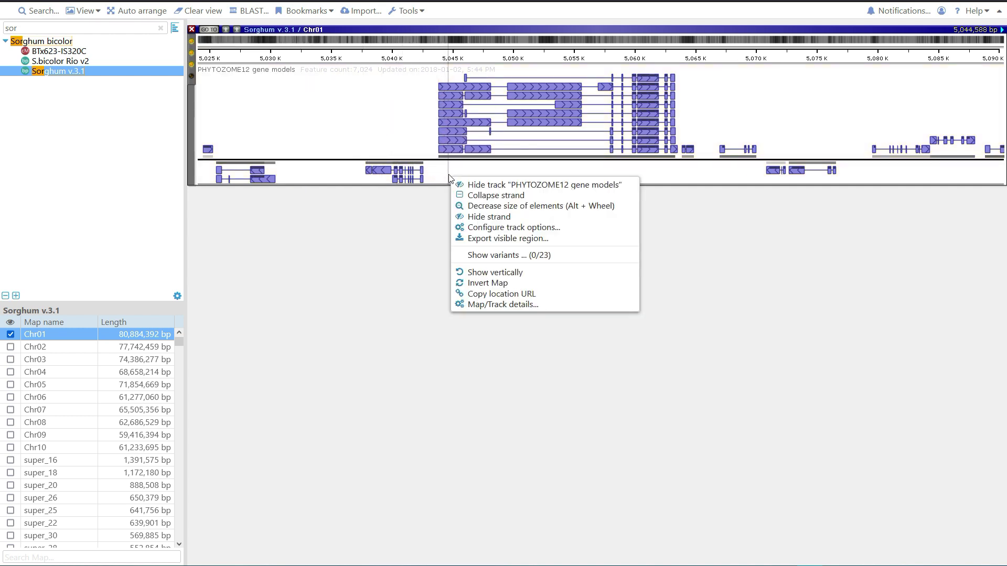
left_click(476, 196)
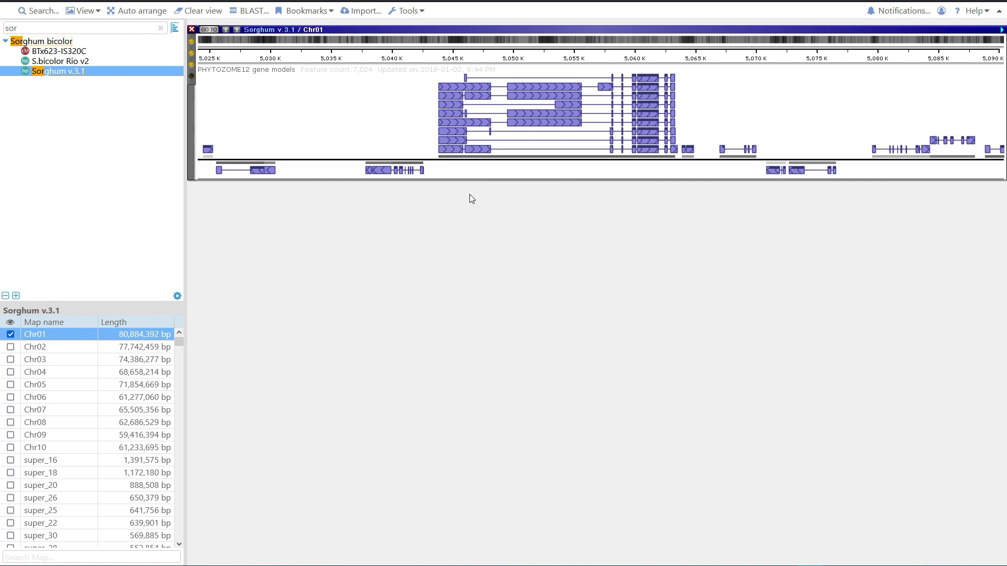
- Decrease the element size of the upper strand in the PHYTOZOME12 gene models track three times
right_click(386, 120)
left_click(417, 146)
right_click(404, 118)
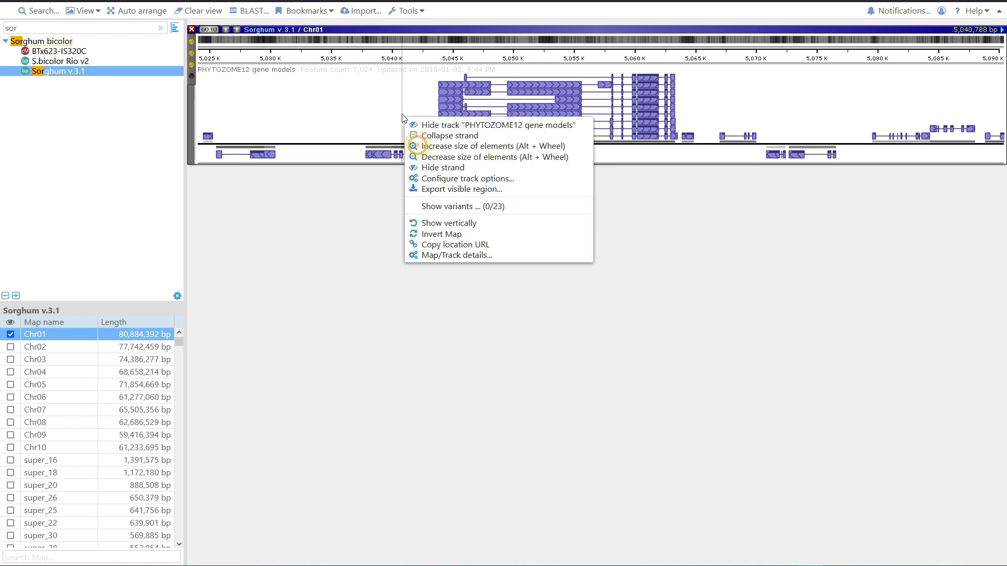
left_click(433, 156)
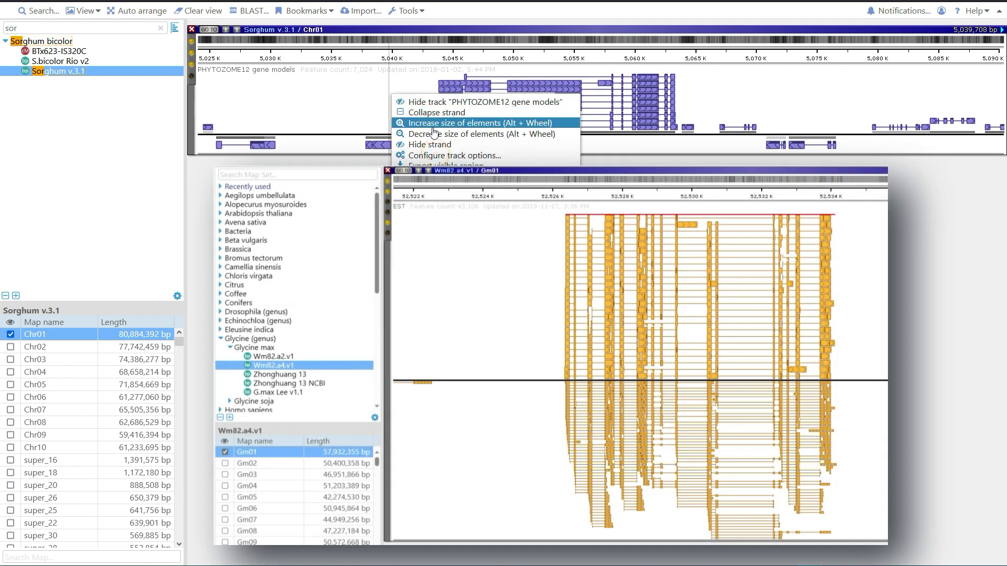
left_click(433, 134)
- Increase the upper strand's element size in the PHYTOZOME12 gene models track three times
right_click(356, 86)
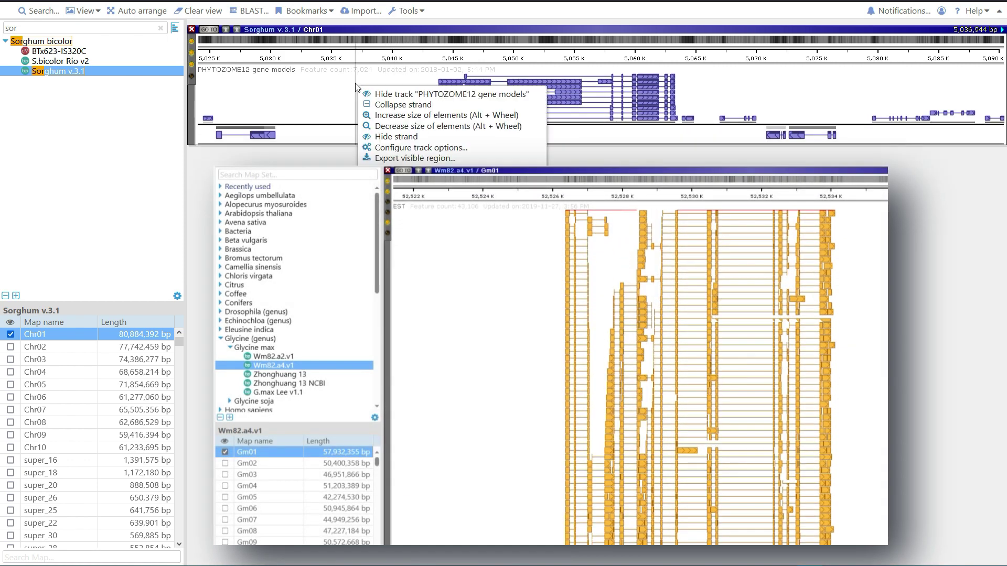
left_click(397, 116)
right_click(360, 100)
left_click(400, 129)
right_click(363, 105)
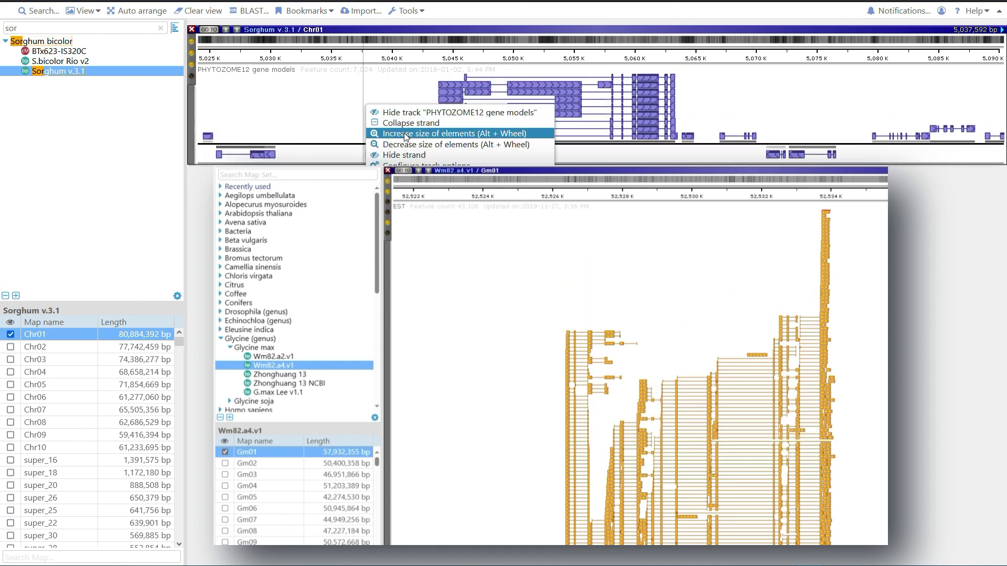
left_click(405, 135)
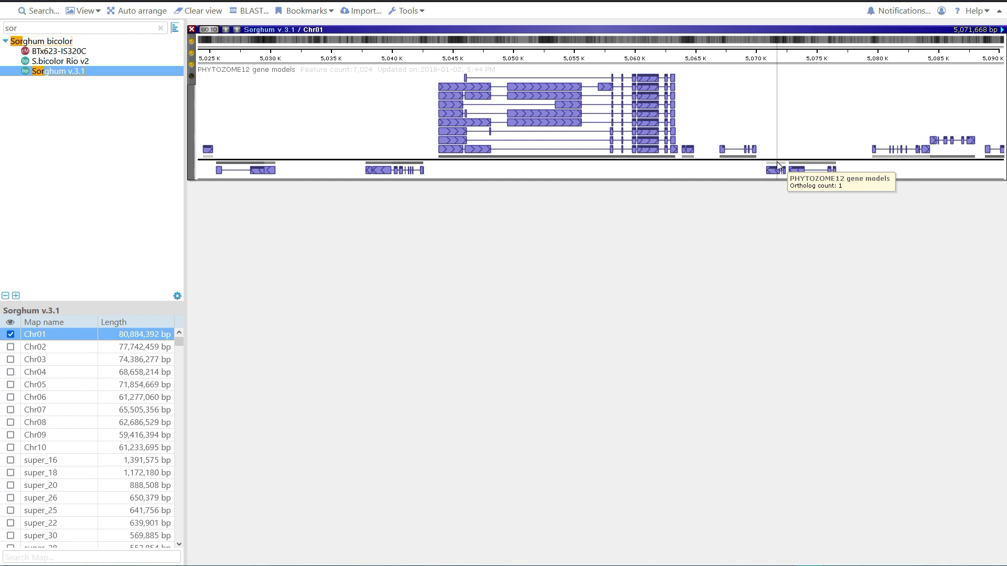
- Examine the nucleotide sequence and the gene models' amino acids around 5,058,100 bp on Chr01
left_click_drag(601, 117, 675, 118)
left_click_drag(260, 111, 342, 108)
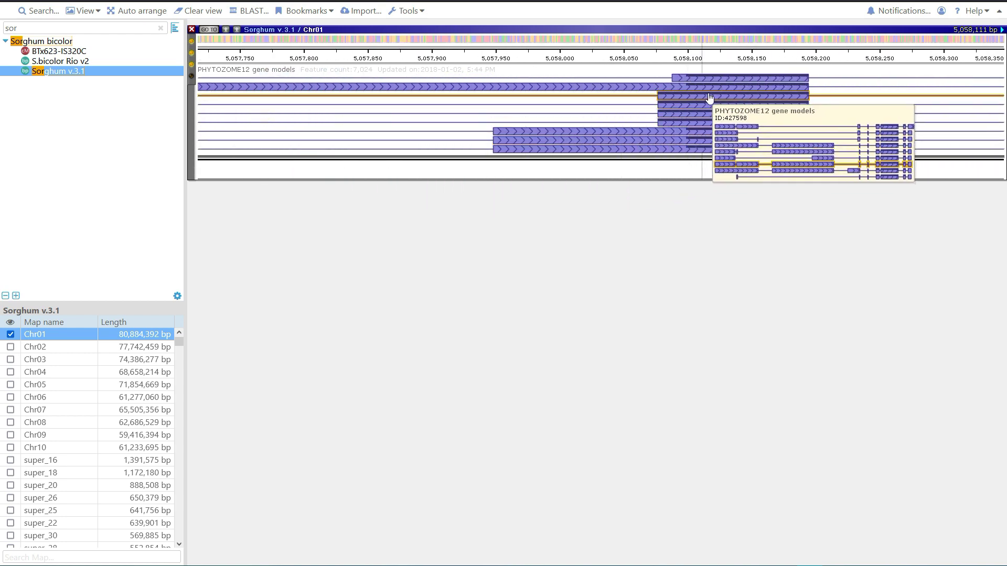
scroll(713, 98, "up", 3)
scroll(650, 78, "up", 3)
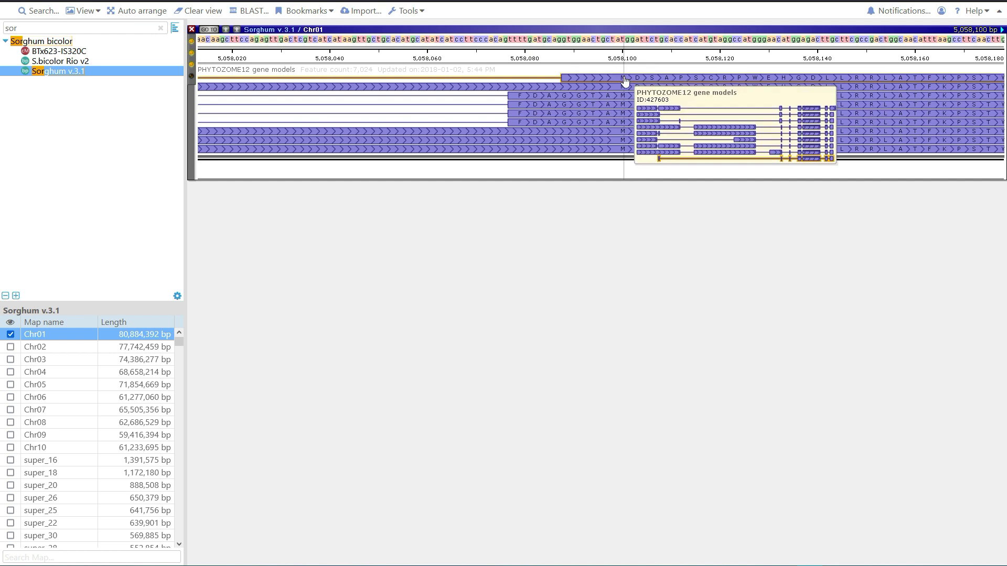
scroll(645, 81, "up", 2)
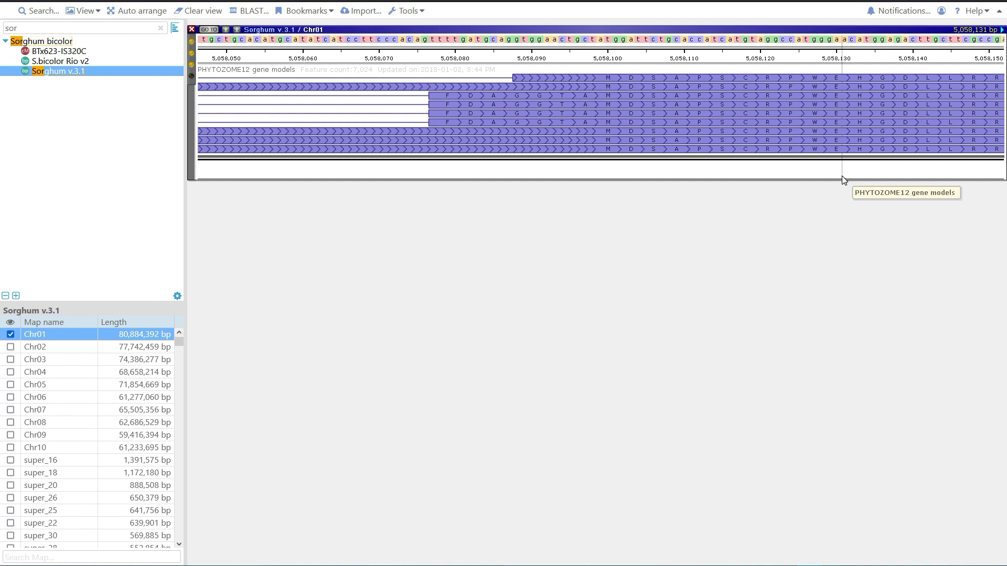
- Open the annotation details of gene model 427601 and place the Chr01 map details beside them
left_click(724, 129)
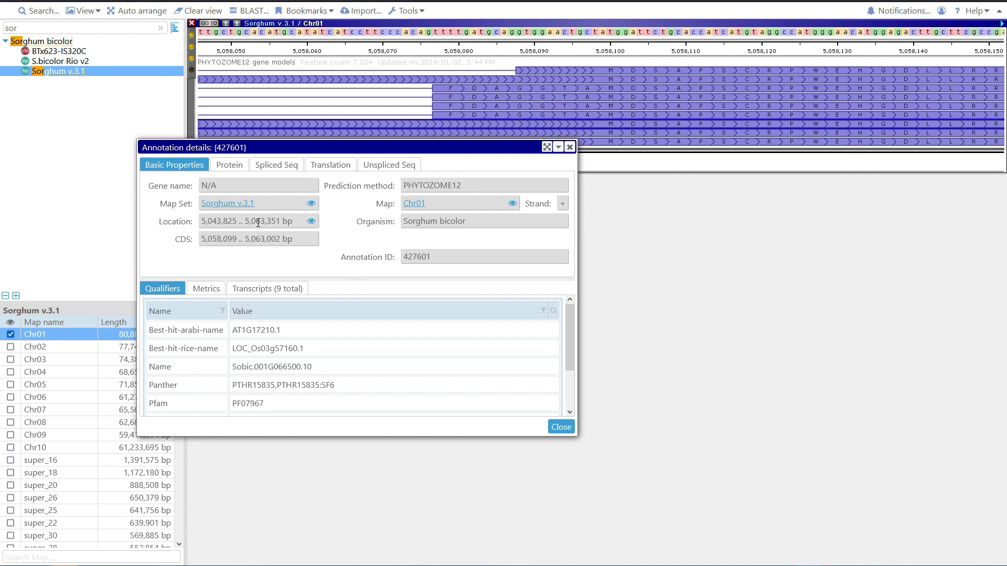
left_click(414, 203)
left_click_drag(412, 162, 698, 154)
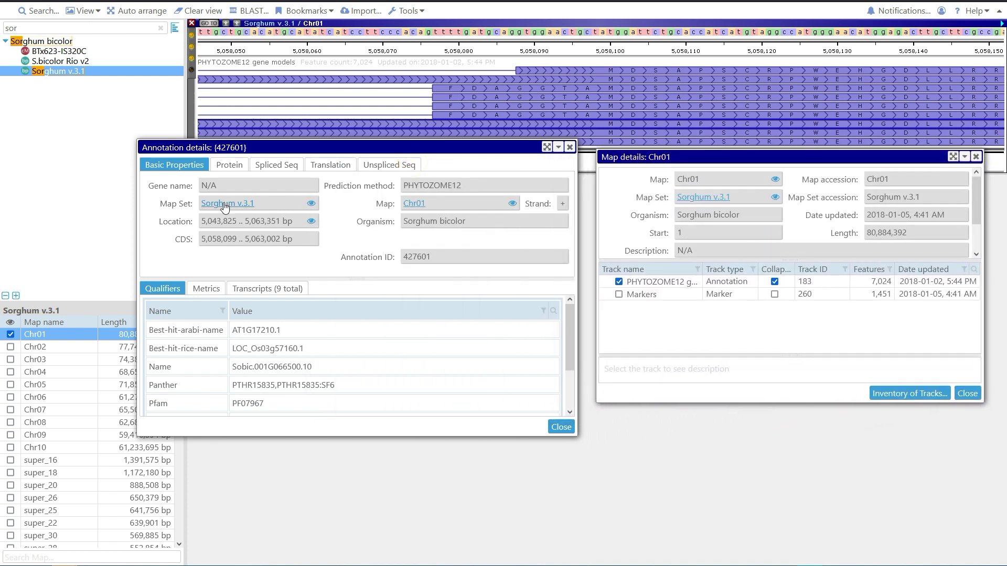
- View the Sorghum v.3.1 map set details from the annotation, then close both the map and map set details
left_click(223, 204)
left_click_drag(494, 165, 384, 157)
left_click(968, 395)
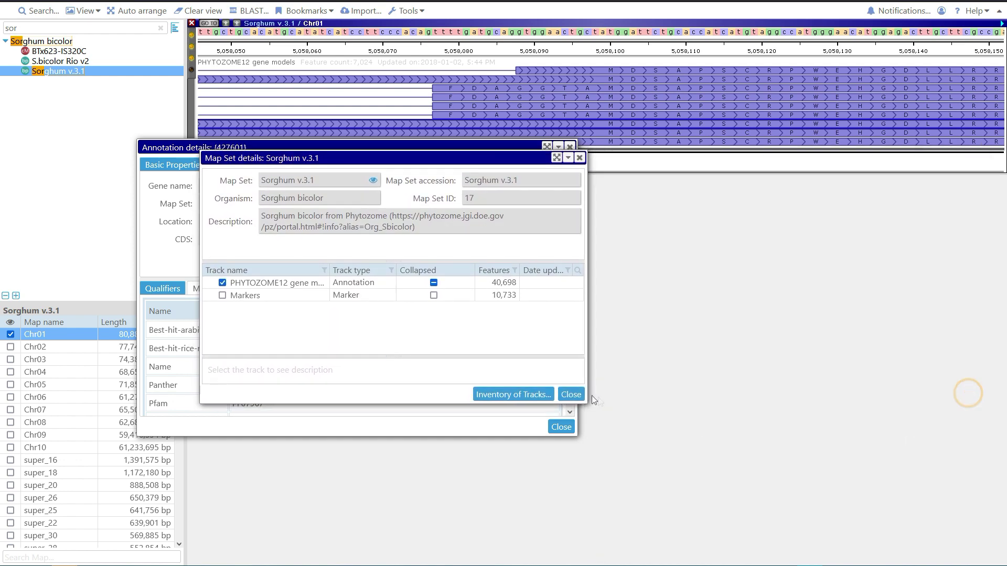
left_click(571, 395)
- Clear the map set search and use annotation 427601's details to locate Sorghum v.3.1 in the tree and the gene's location on the map
left_click(161, 28)
scroll(132, 122, "up", 5)
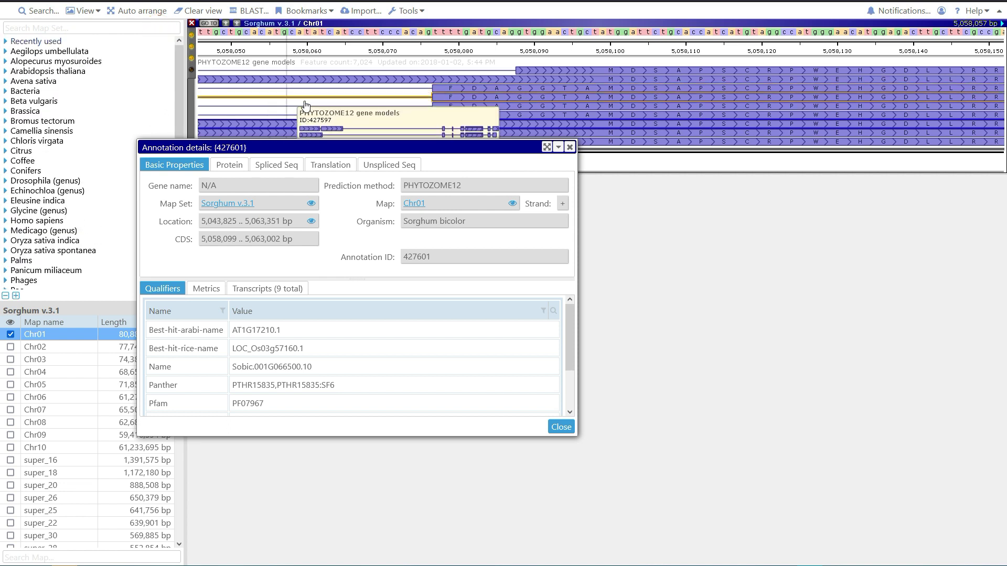
left_click(311, 204)
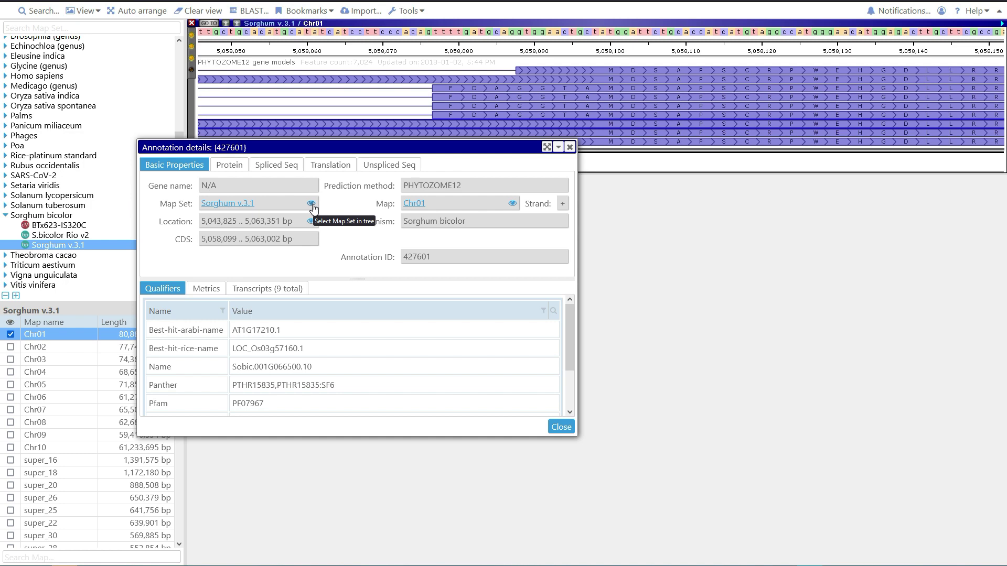
left_click(313, 222)
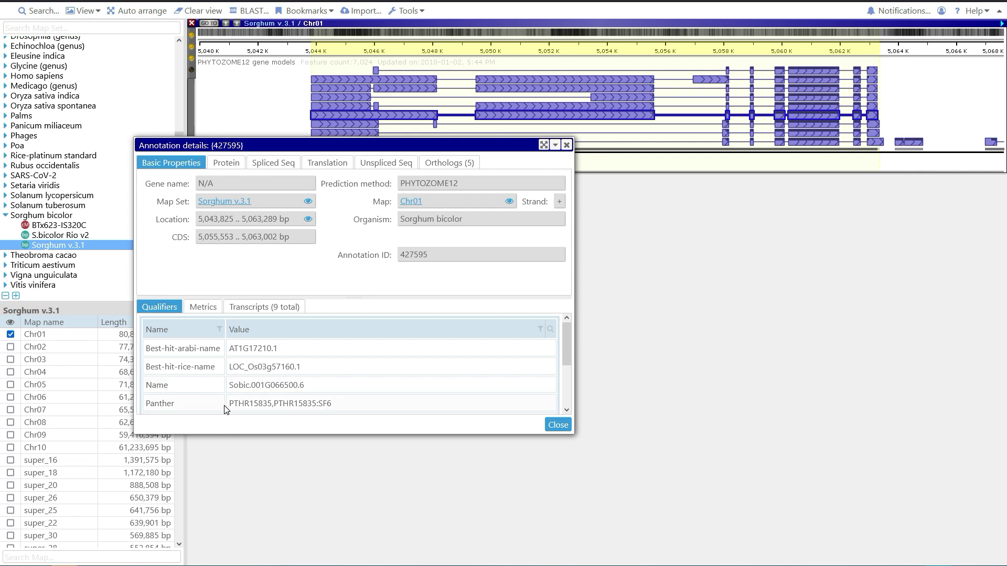
- Search the qualifiers of annotation 427595 for "rice" and clear the search
left_click(549, 332)
type("rice")
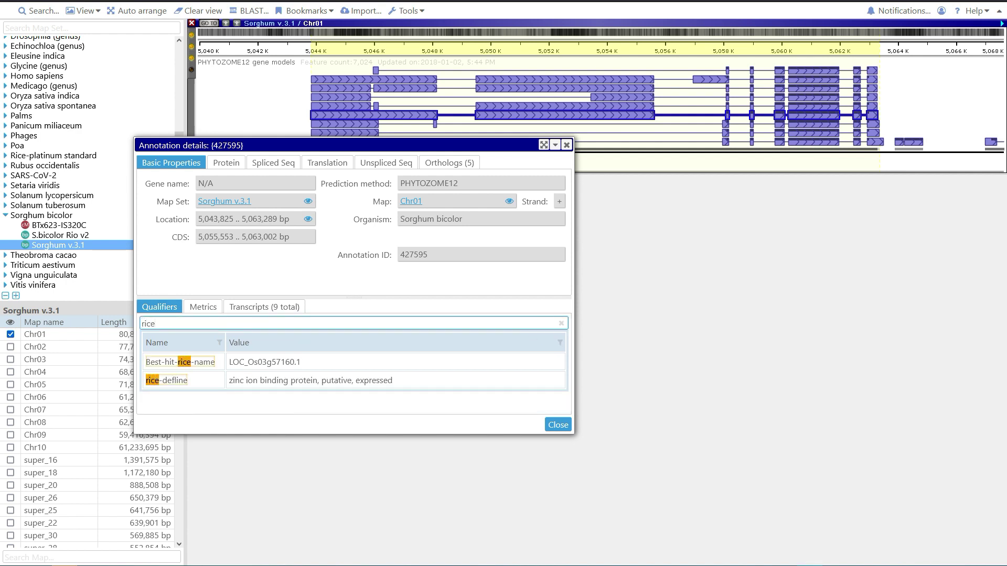
left_click(561, 324)
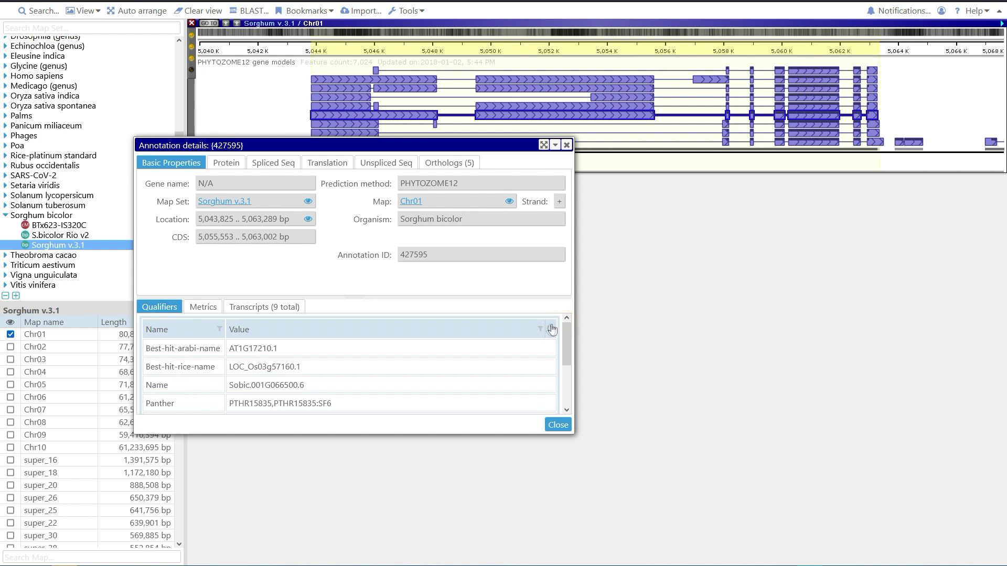
- Filter the qualifier values of annotation 427595 to those starting with "P" and remove the filter
left_click(541, 330)
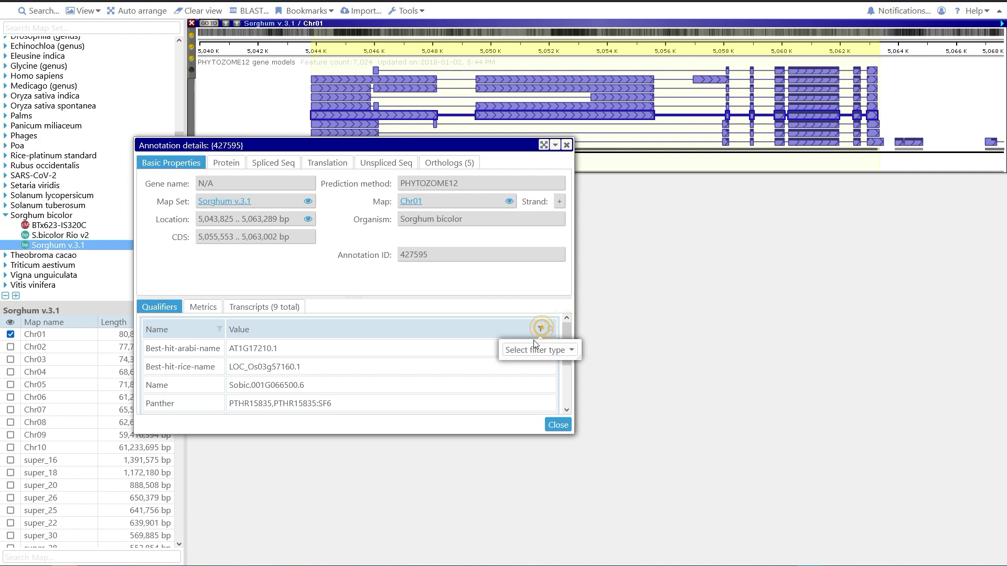
left_click(534, 350)
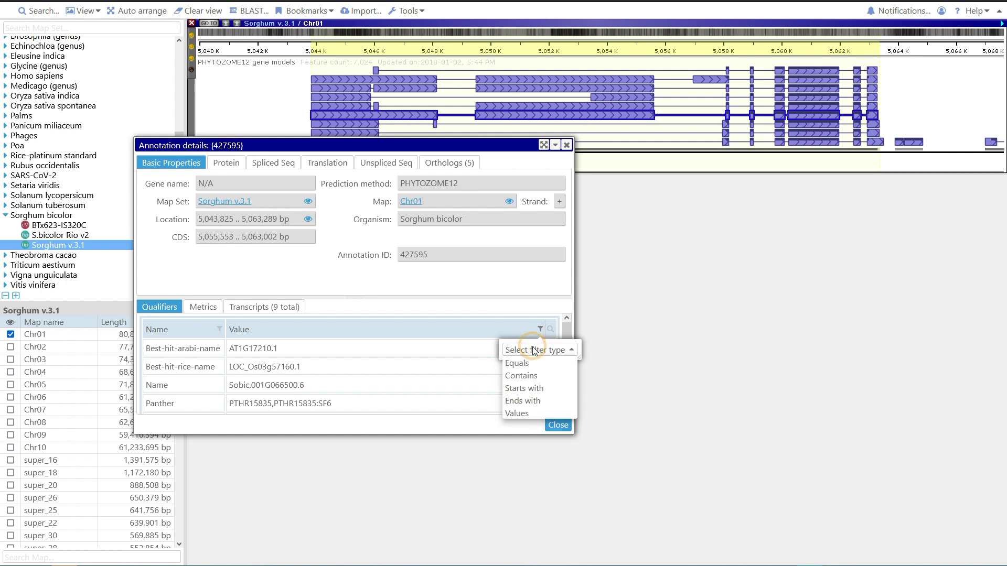
left_click(527, 388)
type("P")
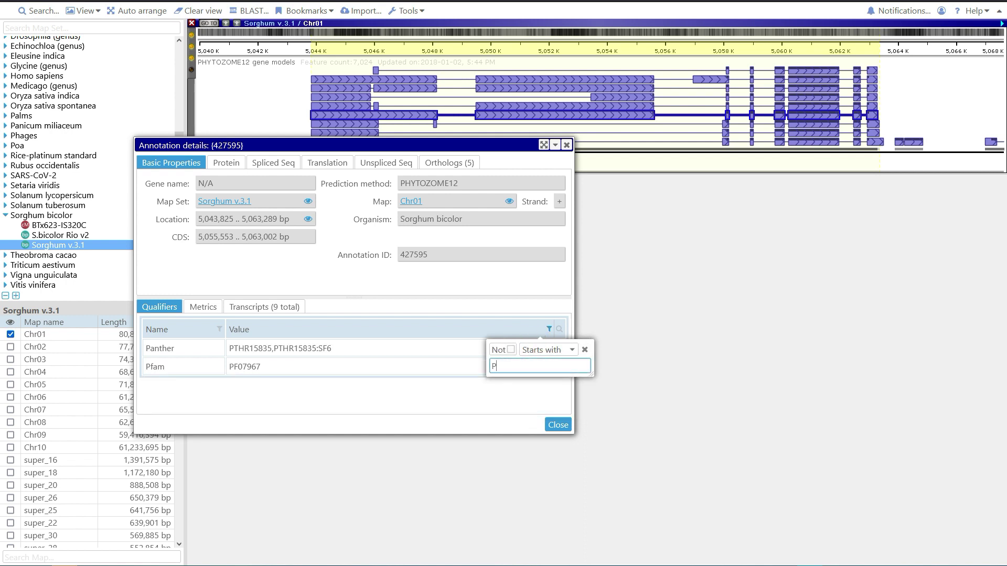
left_click(585, 351)
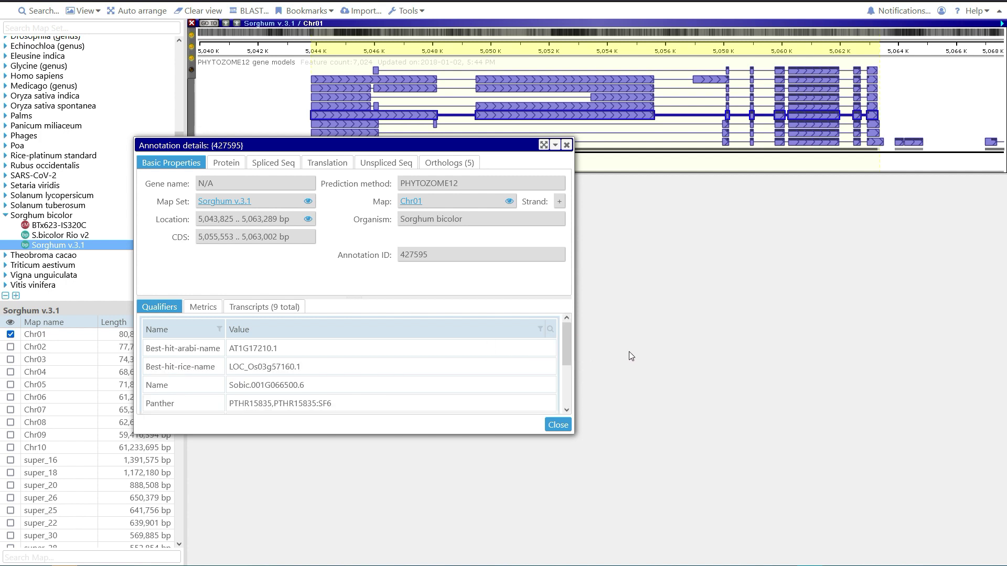
- Find the Wm82.a4.v1 map set by searching for "gly" and display its Gm01 map around 50,650 K
left_click(78, 29)
type("gly")
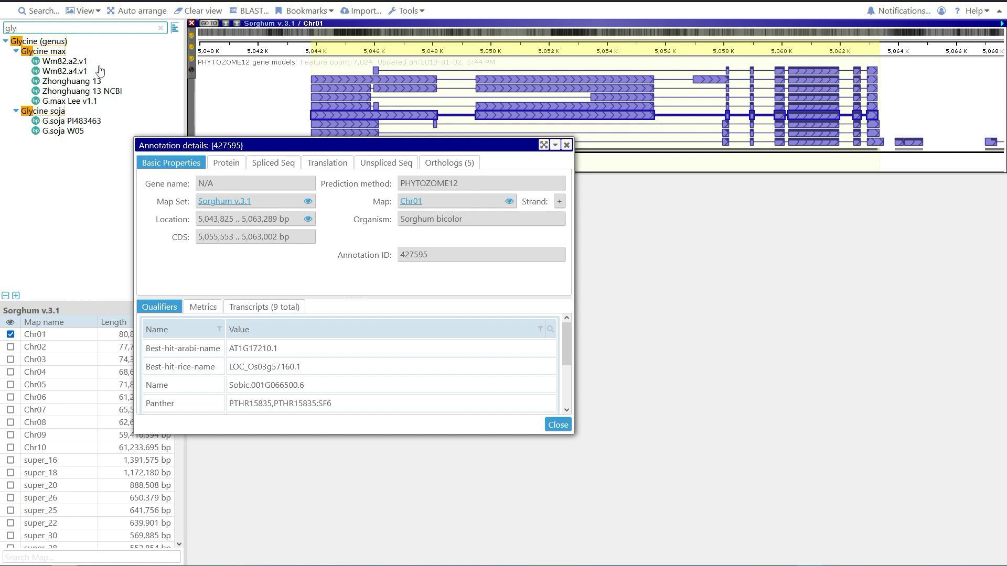
left_click(79, 71)
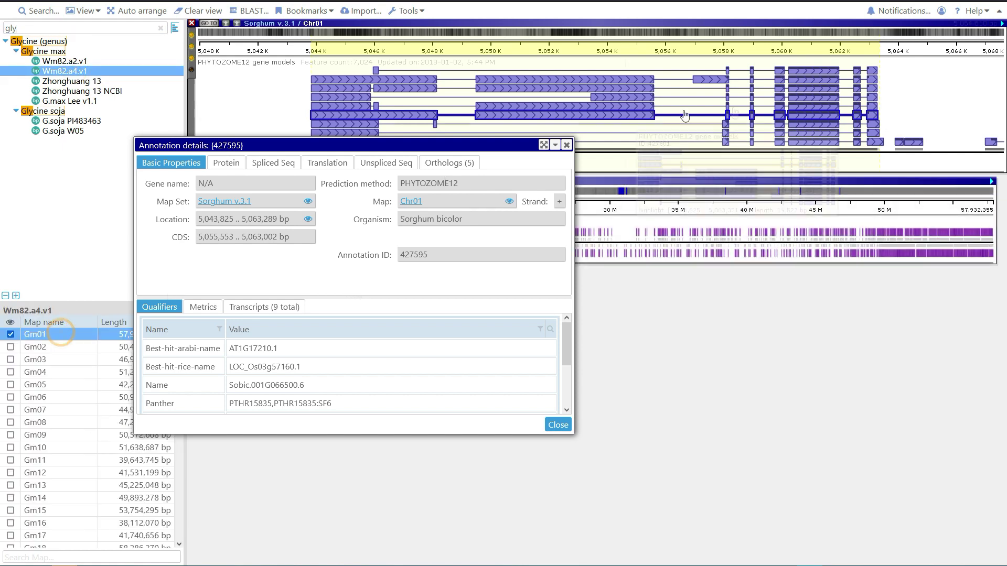
scroll(892, 240, "up", 8)
scroll(884, 243, "up", 4)
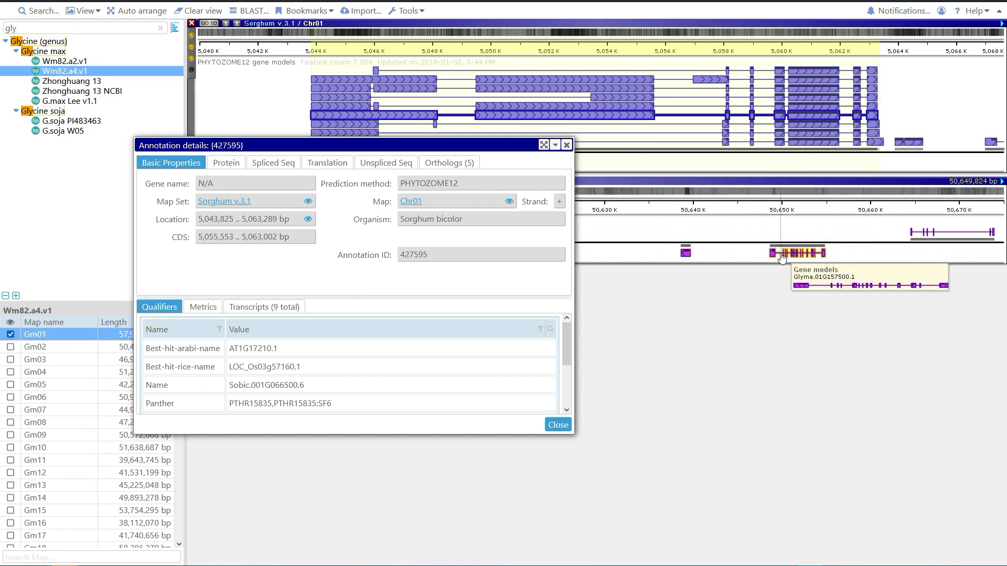
- Open the annotation details of gene model Glyma.01G157500.1 and examine its linked GO:0016021 term in QuickGO
left_click(797, 253)
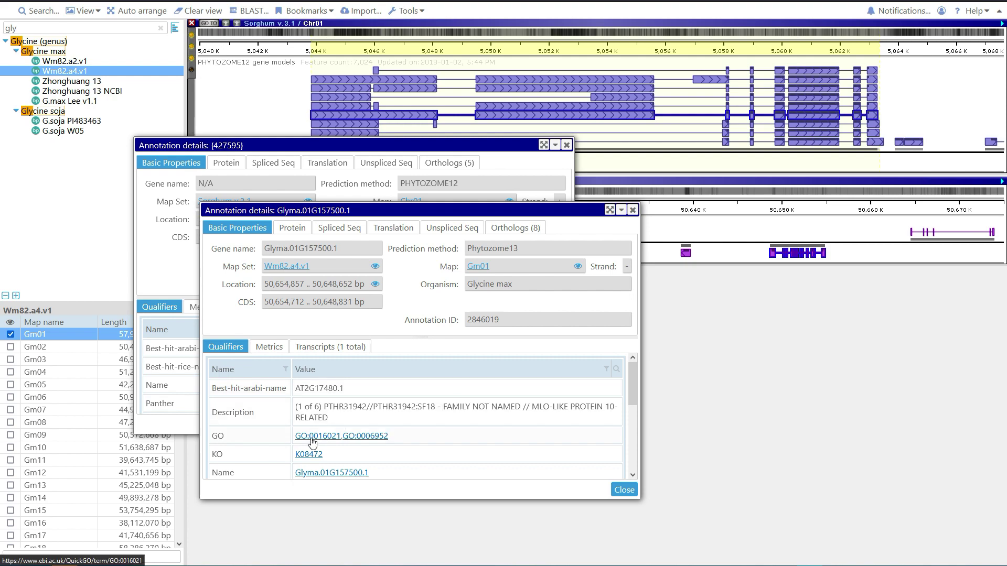
left_click(335, 442)
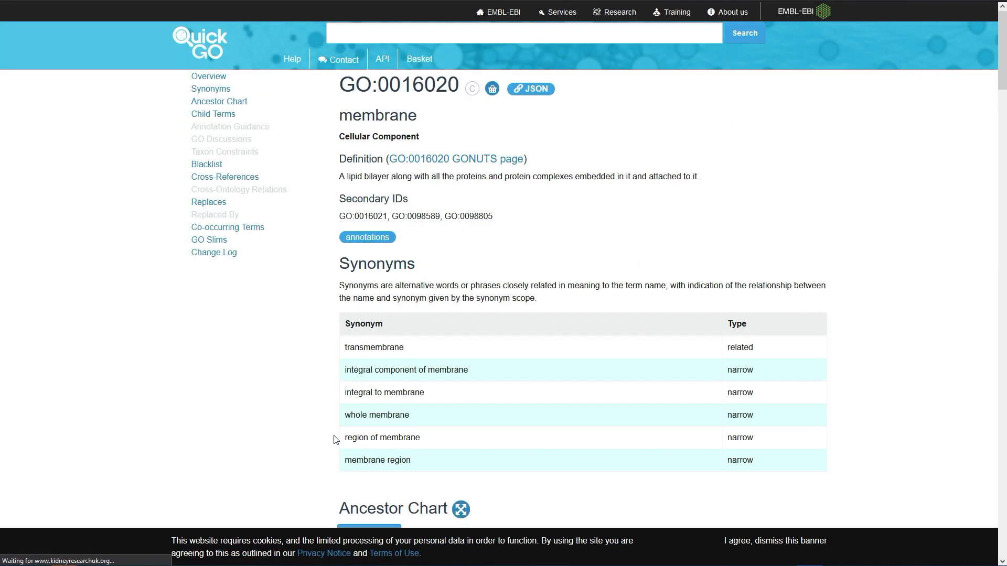
scroll(336, 440, "down", 10)
scroll(336, 440, "down", 8)
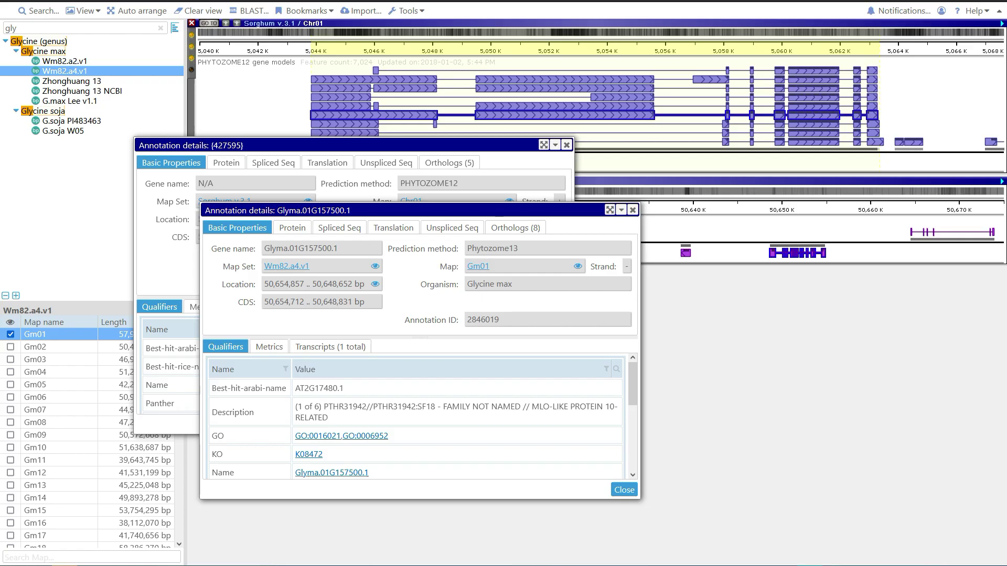
left_click(624, 489)
- Show the metrics of annotation 427595 and select the end of exon 1 from local position 2,510 to 4,321 bp
left_click(204, 307)
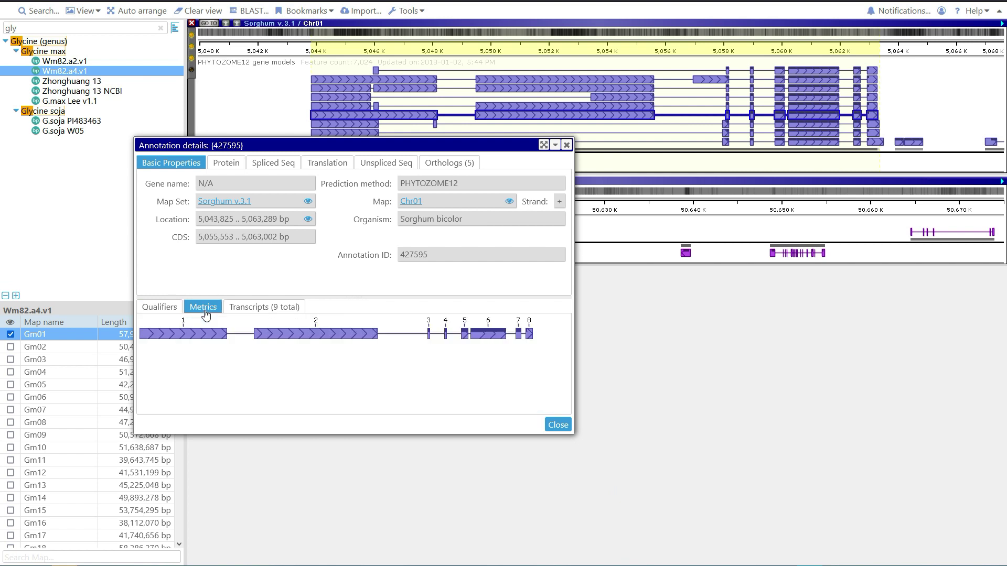
left_click_drag(191, 344, 224, 347)
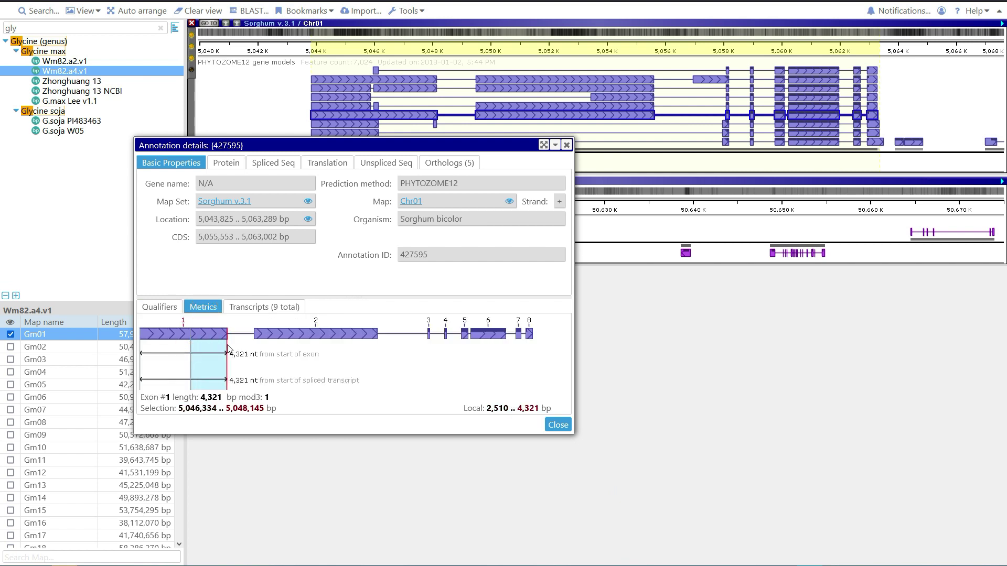
- Select exon 2 in the metrics, list the transcripts of annotation 427595, and enlarge the details window to show them all
left_click(293, 345)
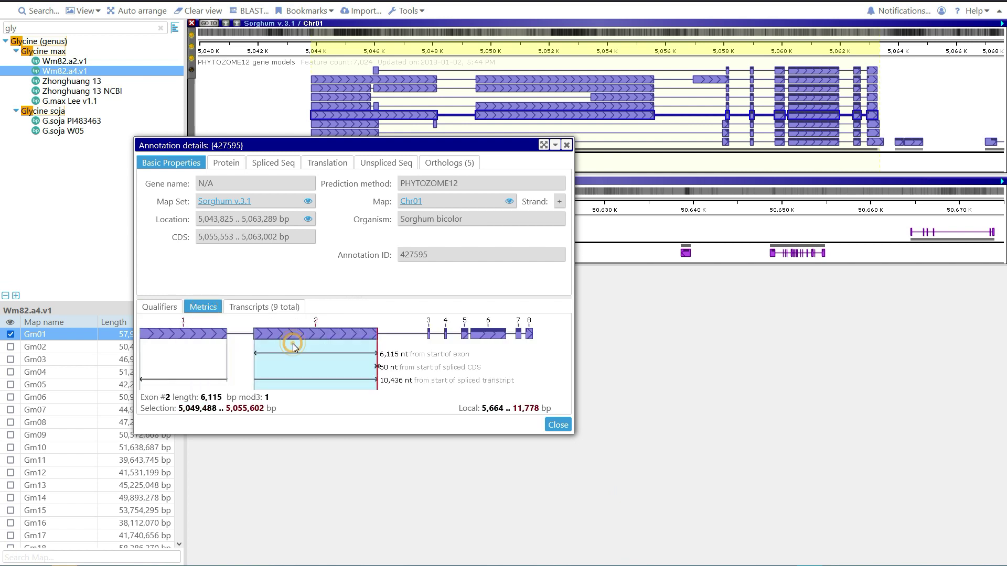
left_click(298, 310)
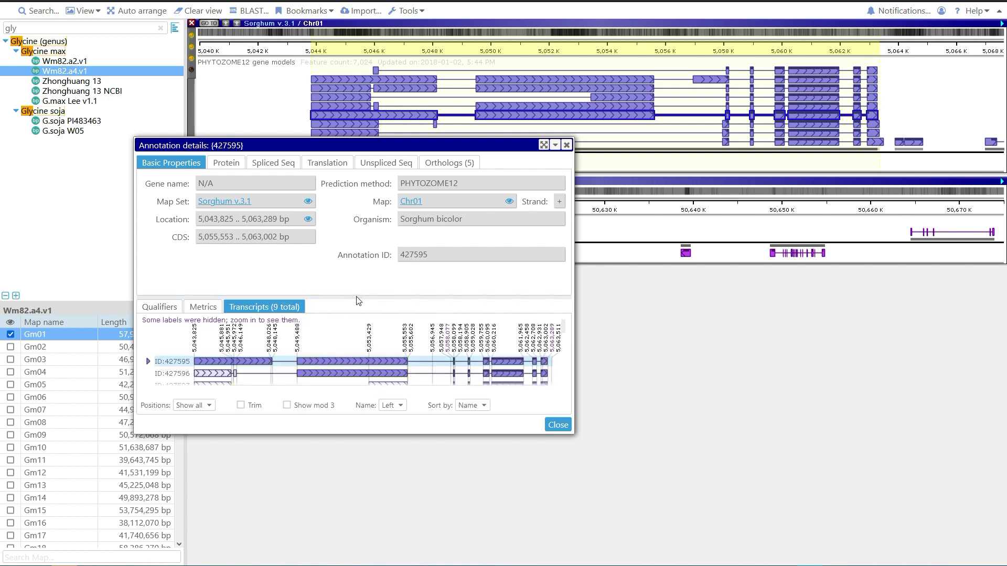
left_click_drag(356, 295, 354, 270)
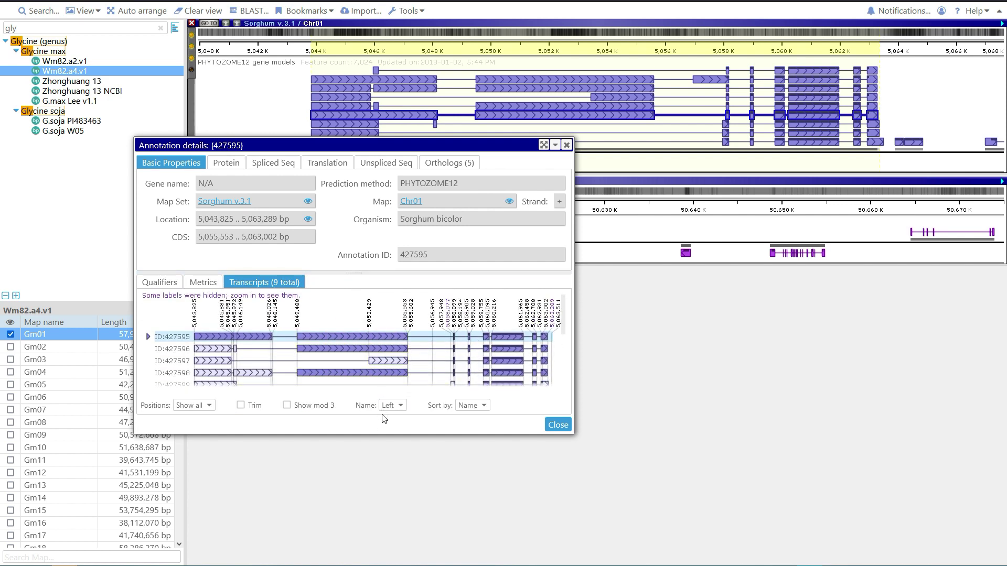
left_click_drag(383, 434, 383, 498)
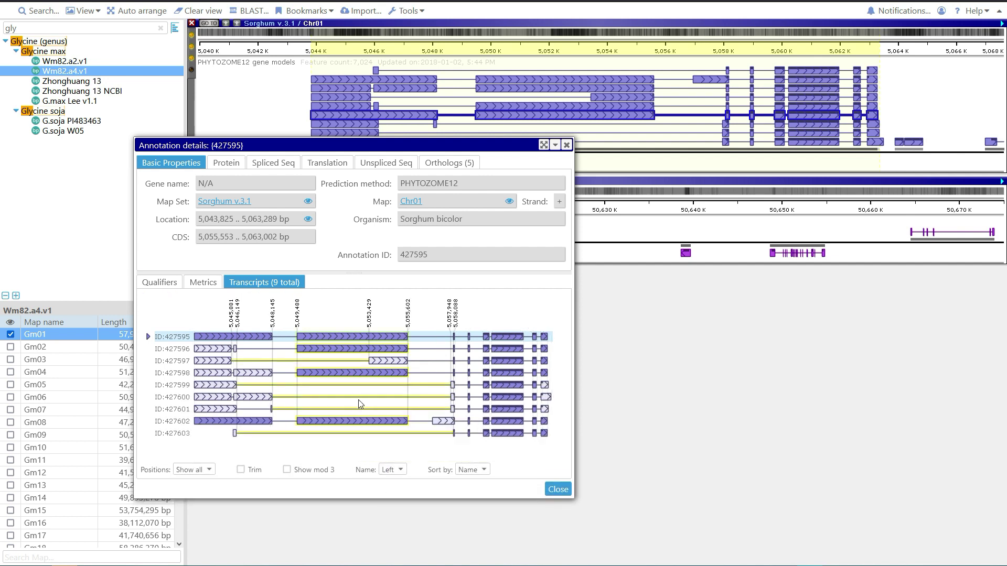
- Display the protein sequence above the exon metrics, set its column width to 90, and enable automatic width
left_click(211, 283)
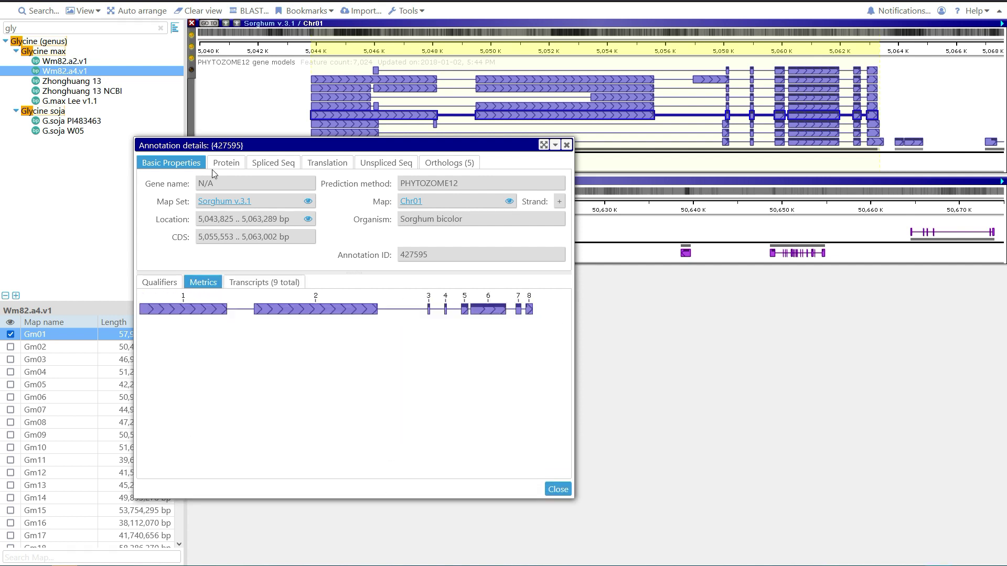
left_click(239, 166)
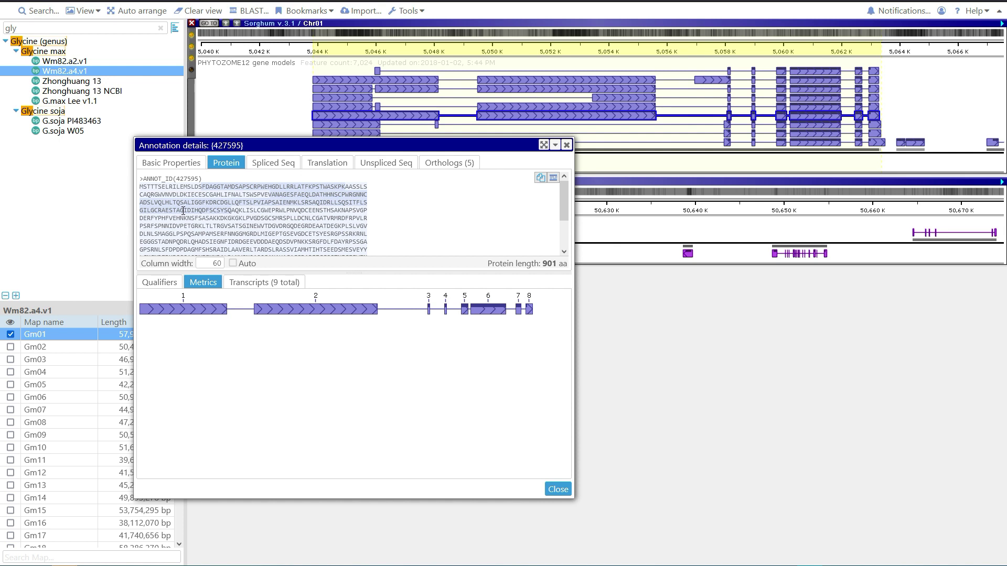
left_click(210, 265)
left_click(205, 264)
left_click_drag(206, 264, 198, 262)
type("90")
left_click(233, 263)
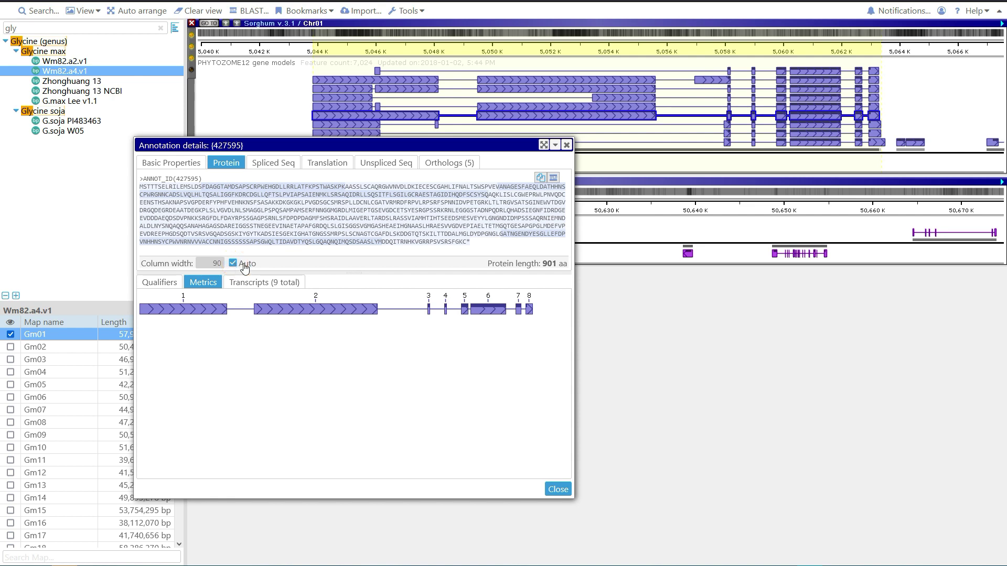
- Select a stretch of the protein sequence and the whole part encoded by exon 6 to examine their metrics, and clear the selection
left_click_drag(355, 195, 420, 224)
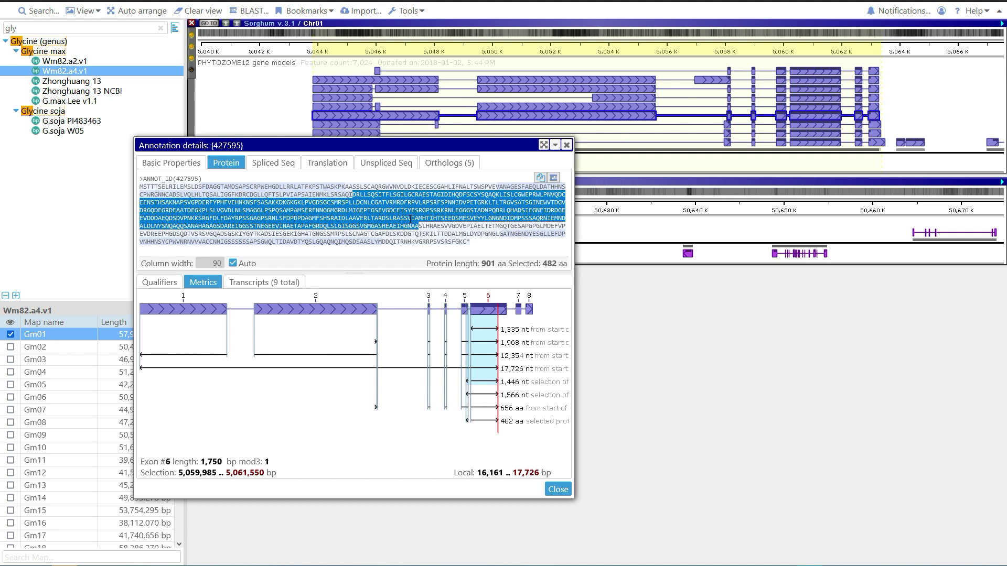
left_click(411, 218)
double_click(392, 202)
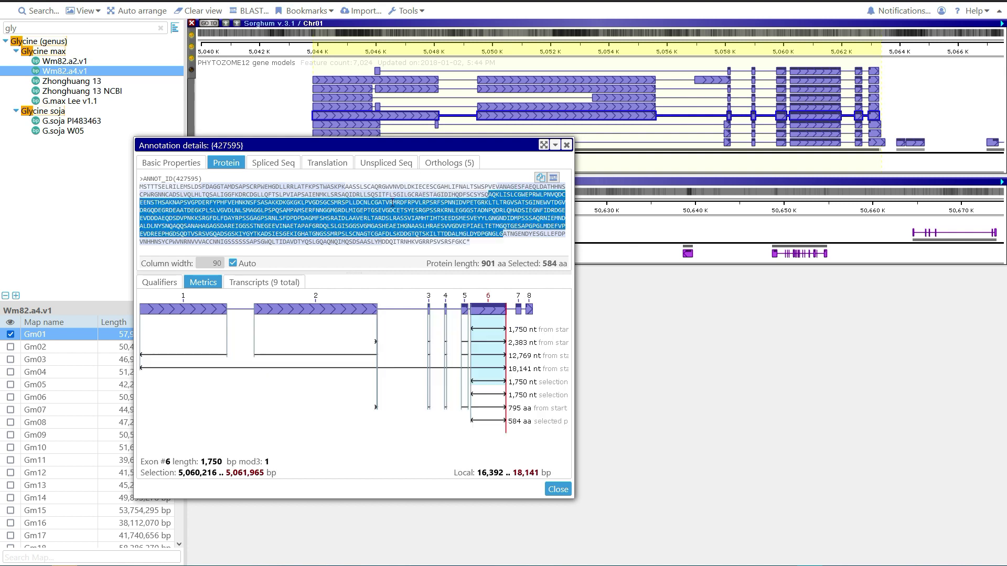
left_click(393, 202)
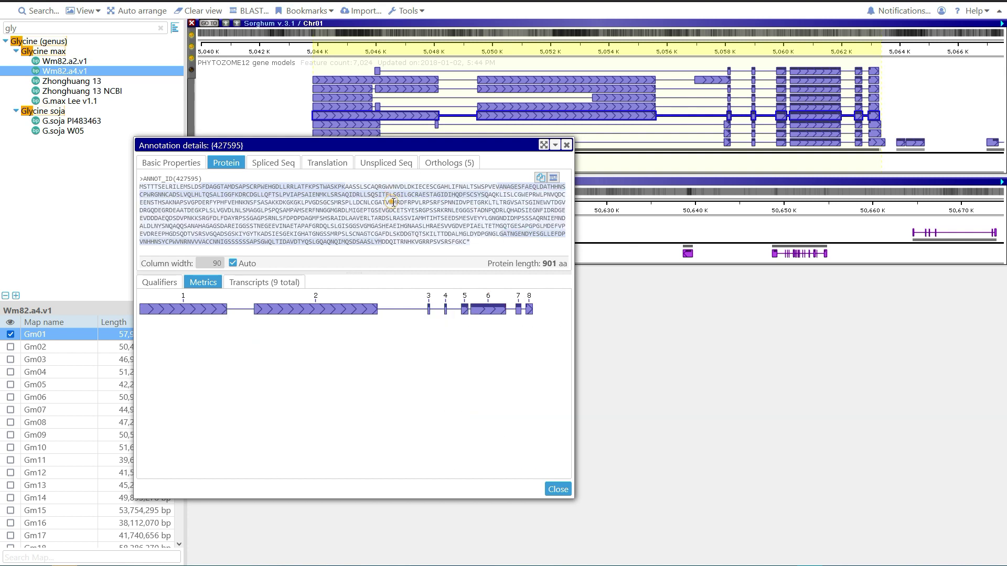
- Copy the whole protein sequence, inspect the NCBI BLAST setup for it, and cancel without running the search
left_click(540, 179)
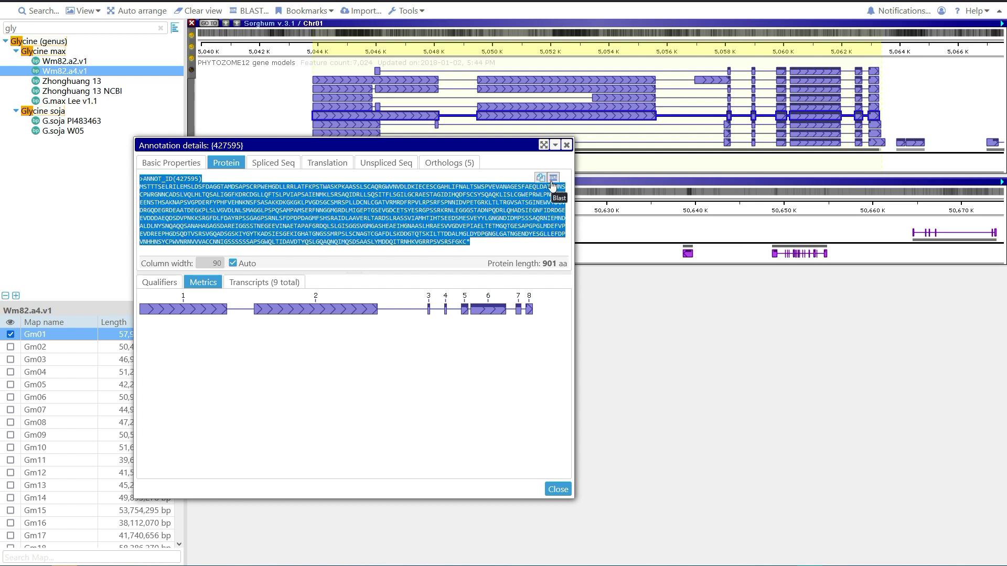
left_click(552, 179)
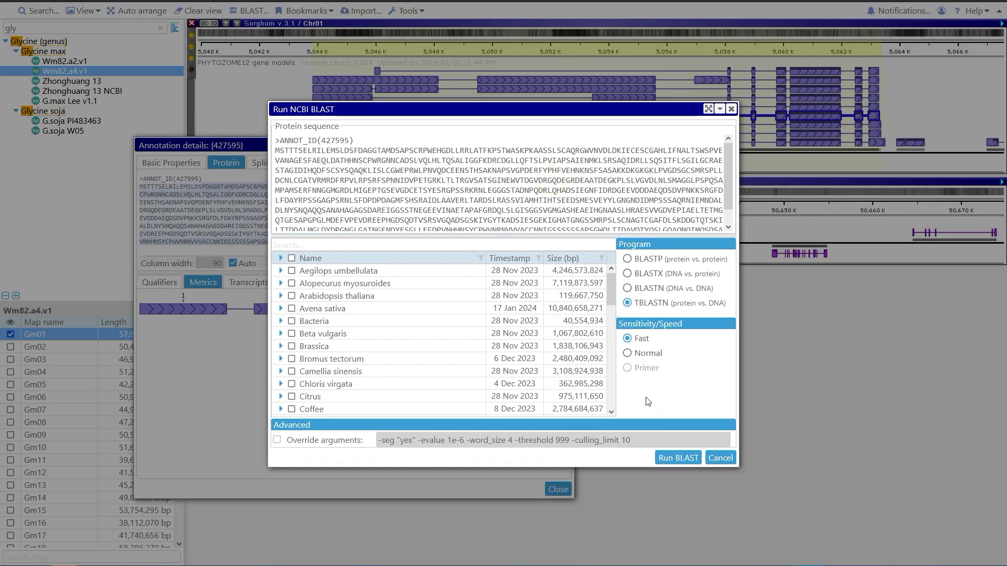
left_click(718, 459)
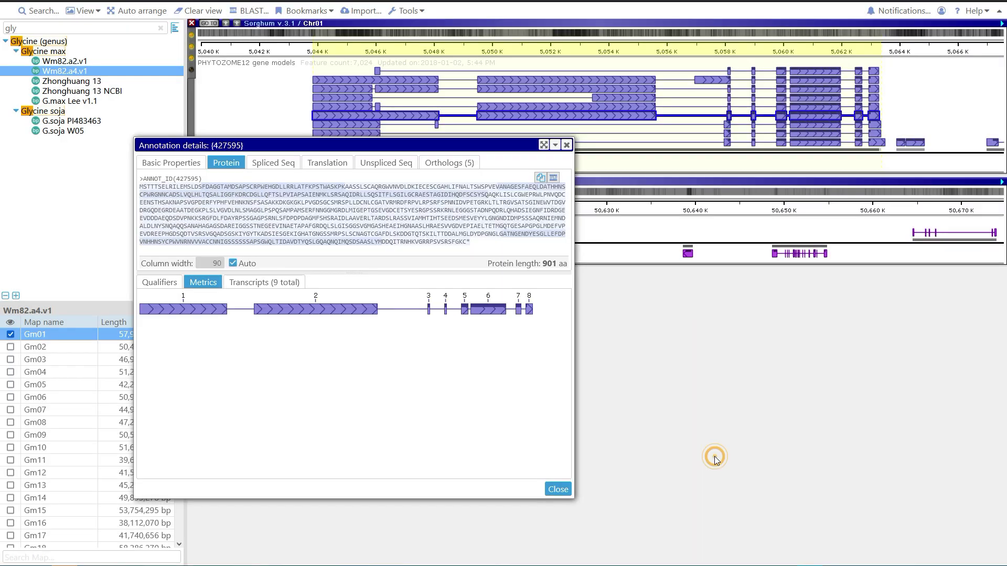
- Display the spliced sequence of annotation 427595 and restrict it to the CDS only
left_click(282, 172)
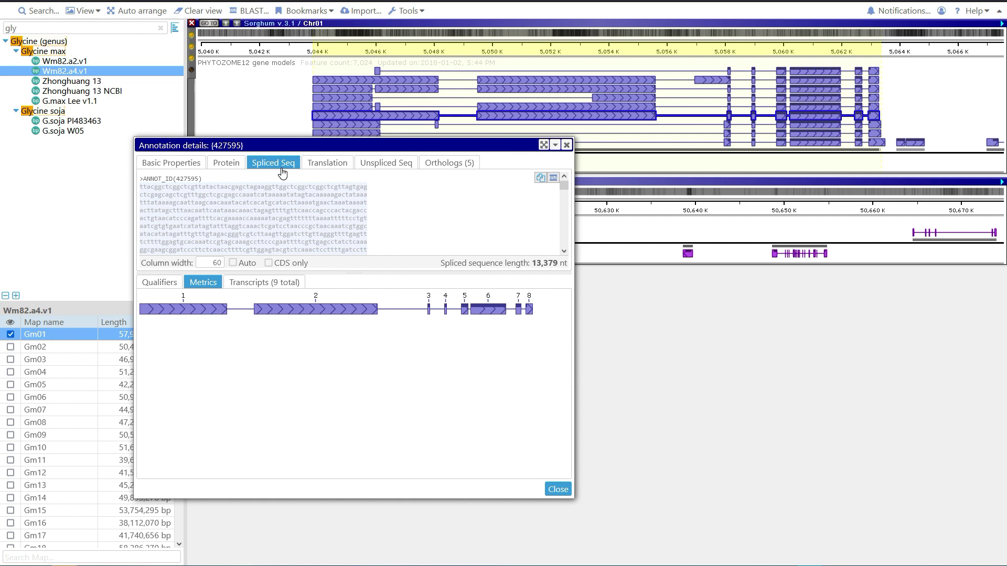
scroll(291, 191, "down", 3)
scroll(291, 190, "down", 5)
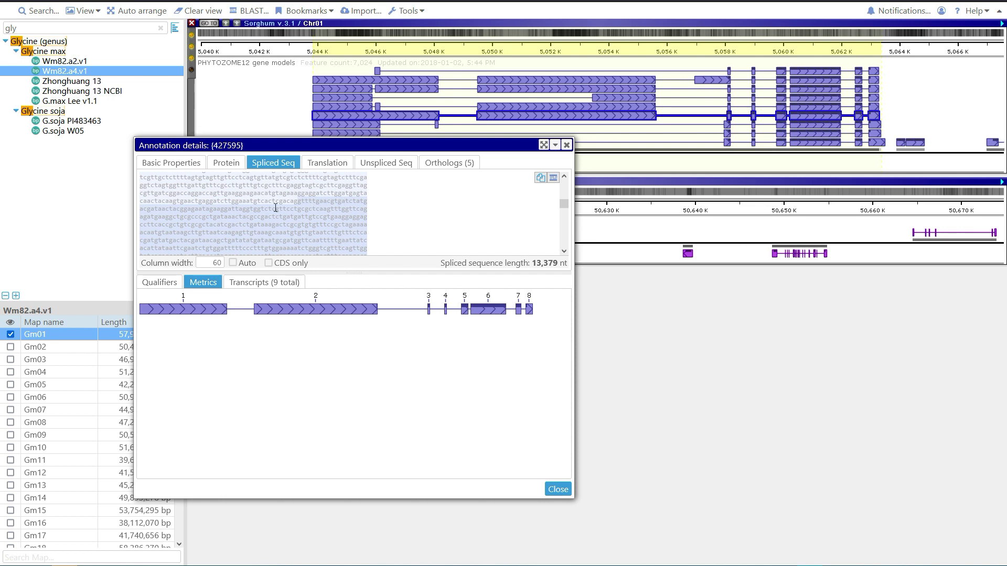
left_click(269, 264)
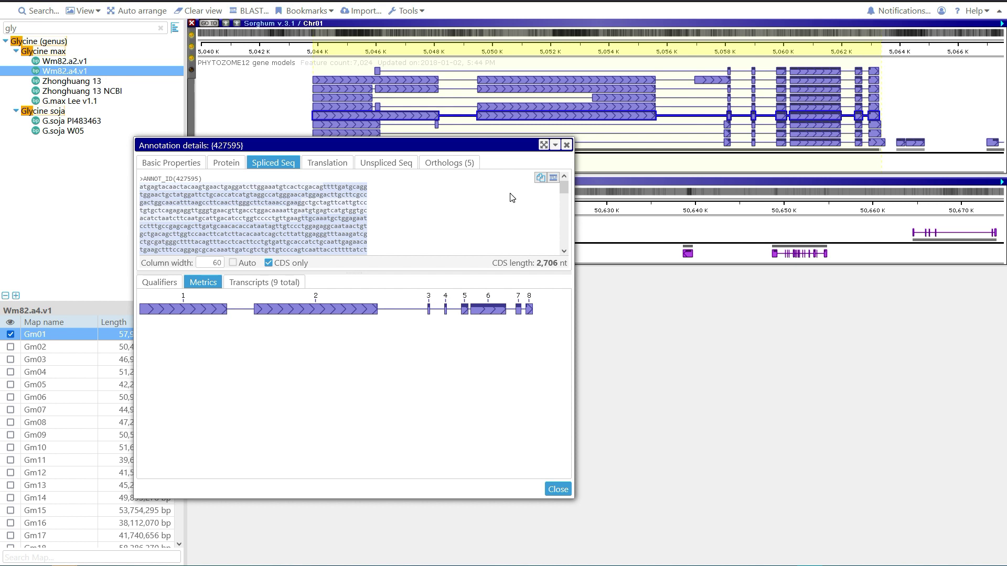
- Show the transcript translation at the start of the coding region and select exon 3 to highlight its codons
left_click(345, 169)
scroll(321, 200, "down", 5)
scroll(321, 199, "down", 5)
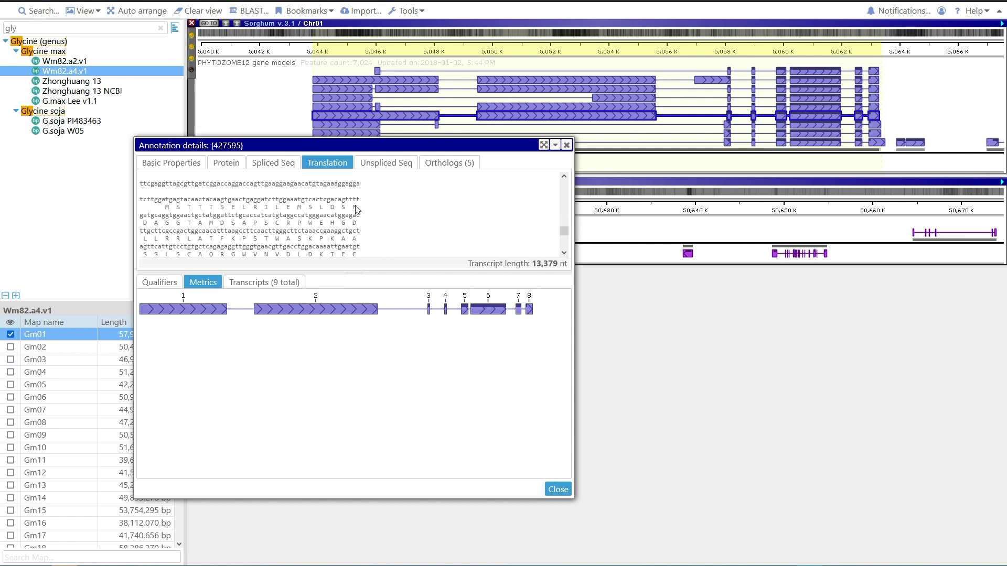
left_click(429, 310)
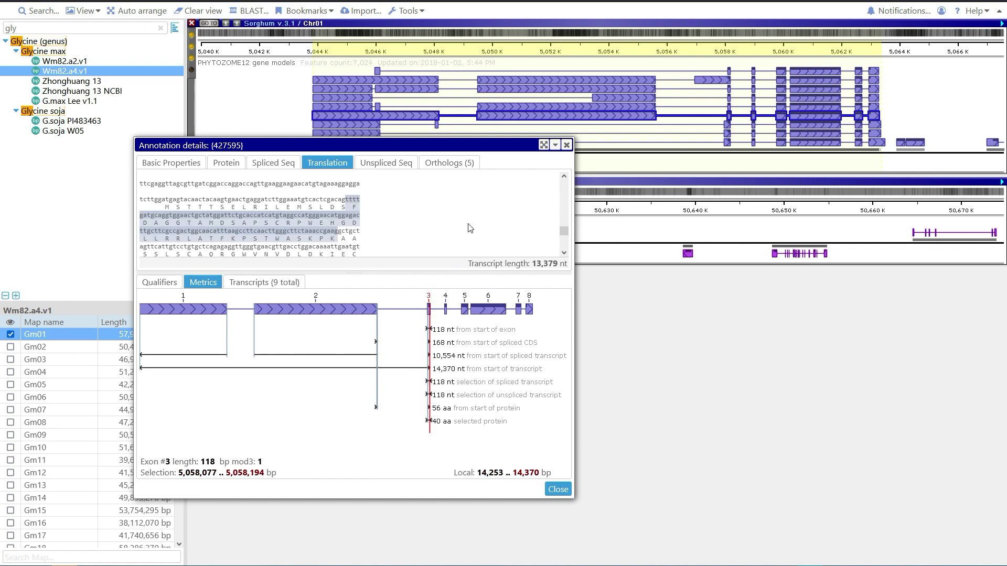
- Show the unspliced sequence in an enlarged view and examine its exon, CDS and intron colouring
left_click(397, 165)
left_click_drag(404, 273, 407, 342)
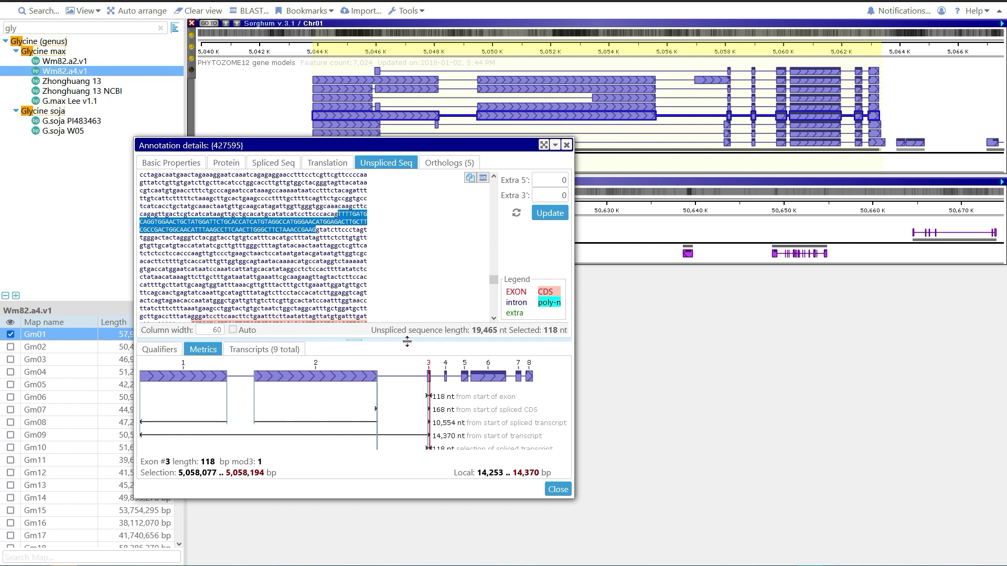
scroll(404, 259, "up", 8)
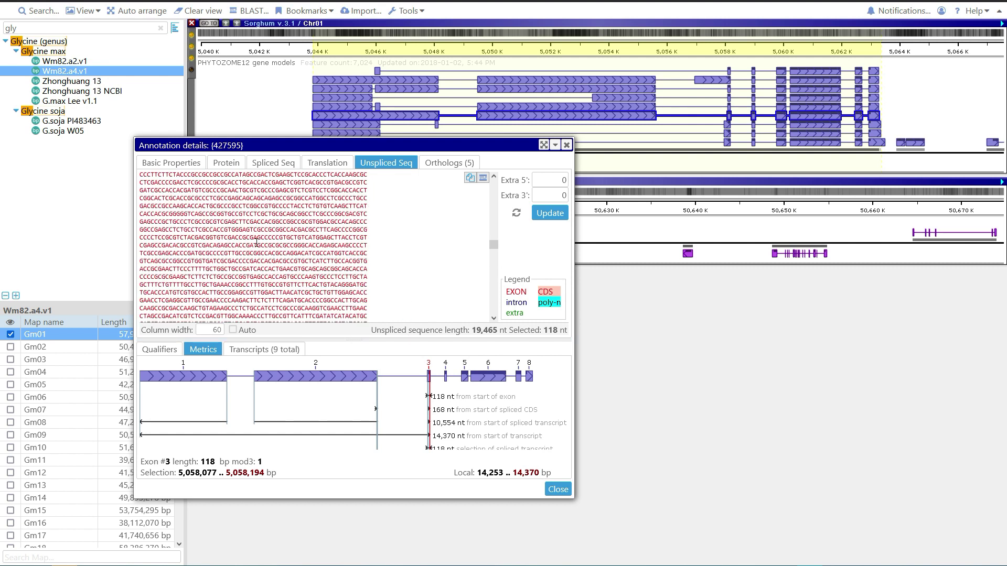
scroll(257, 243, "down", 5)
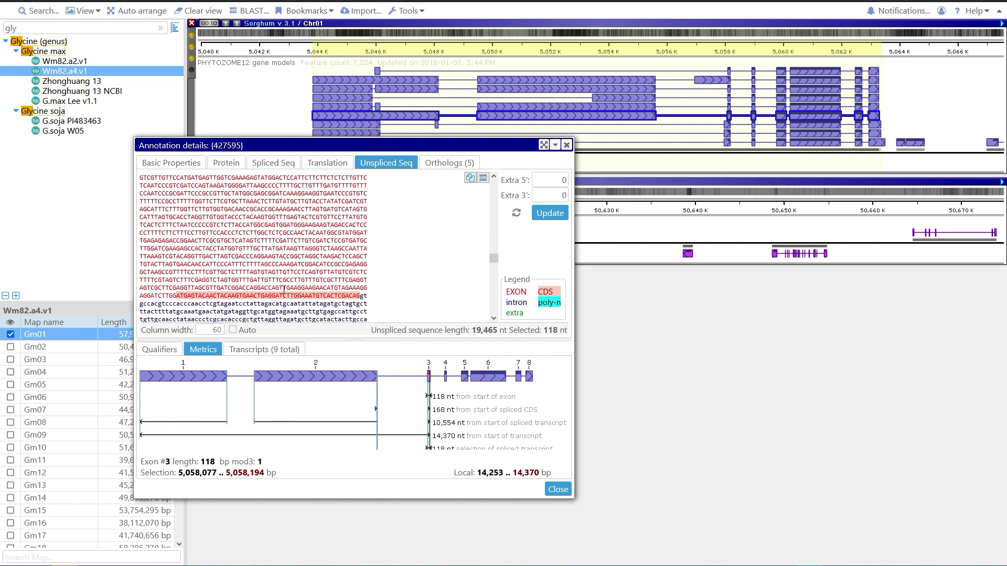
scroll(283, 290, "down", 5)
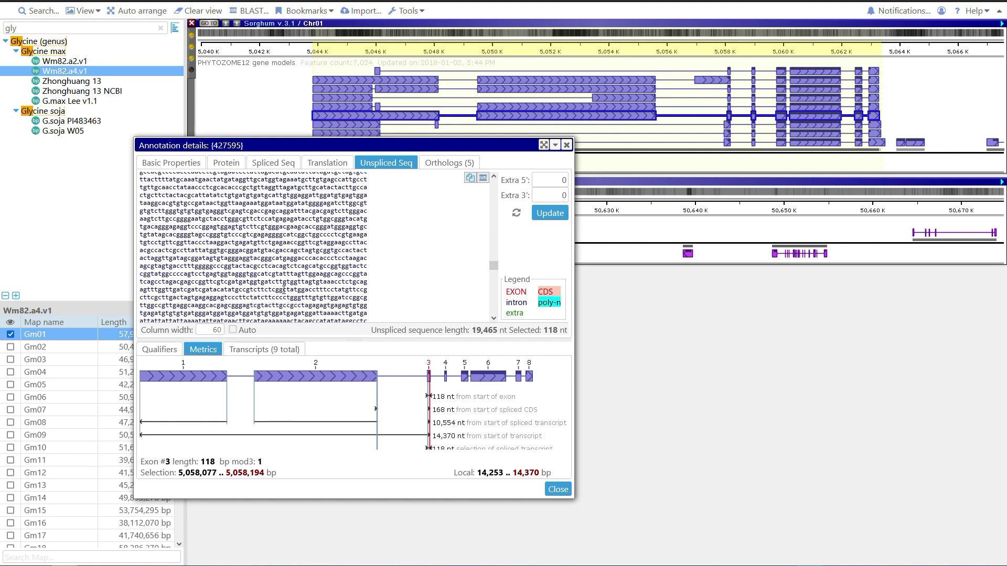
- Extend the unspliced sequence by 100 extra bases at the 5' end and reset the extension
left_click(548, 181)
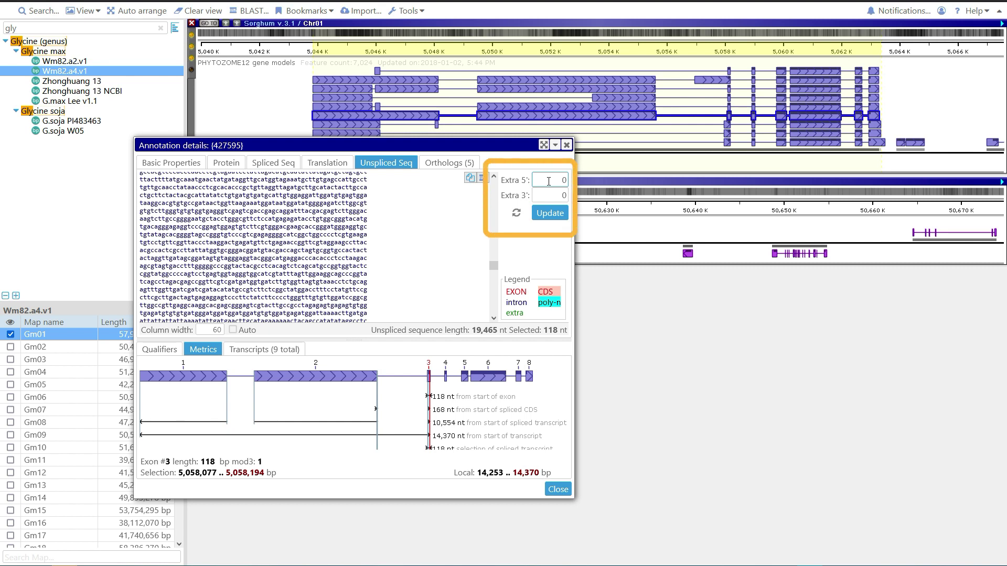
left_click(549, 181)
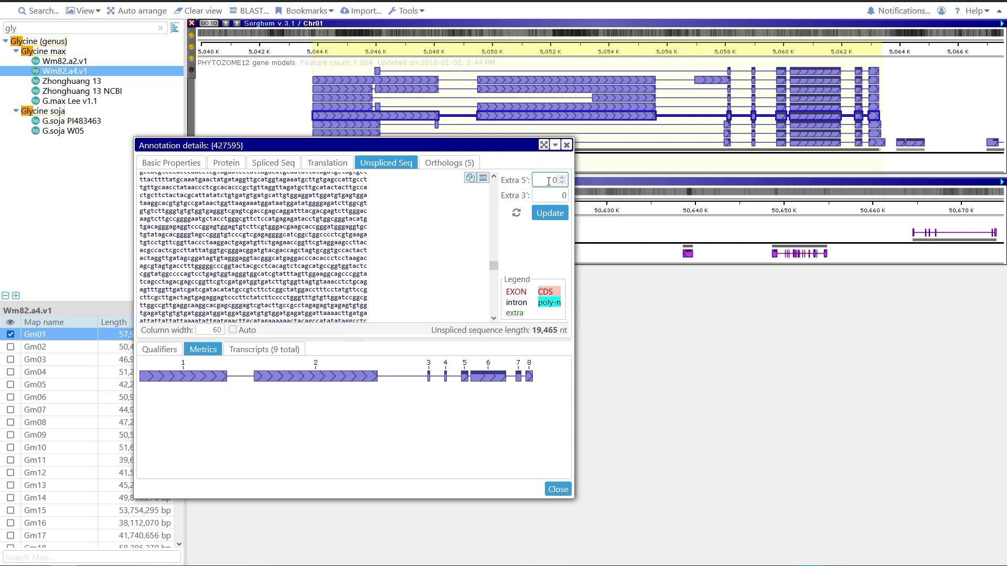
key("BackSpace")
type("100")
key("Return")
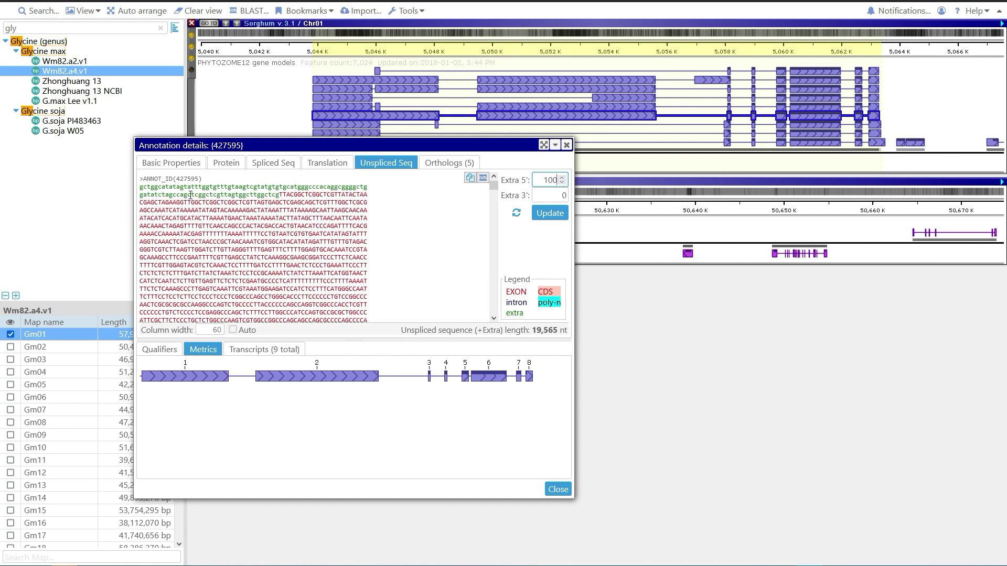
left_click(518, 215)
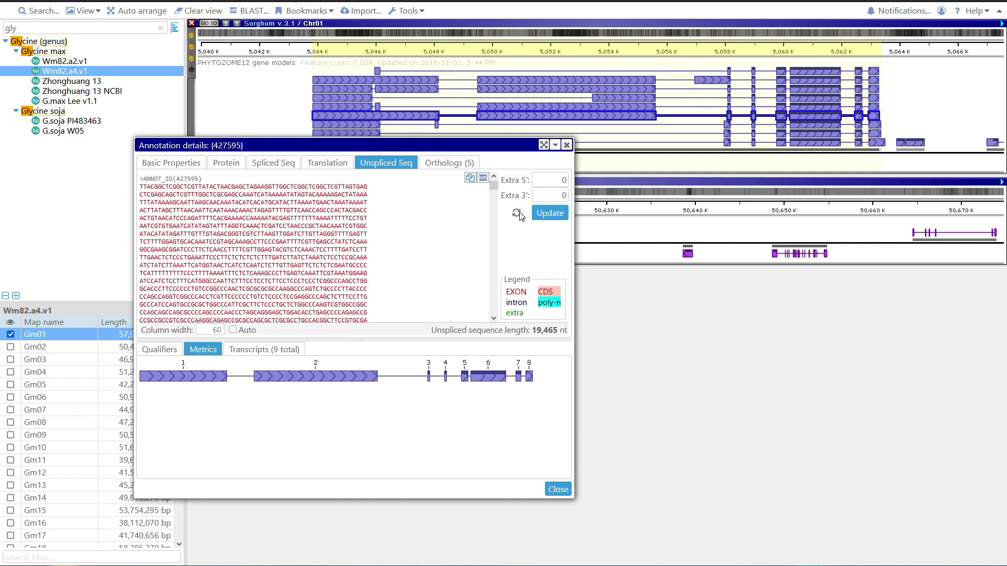
- List the orthologs of annotation 427595 and examine the basic properties and qualifiers of XM_015775086.1, closing its details
left_click(448, 163)
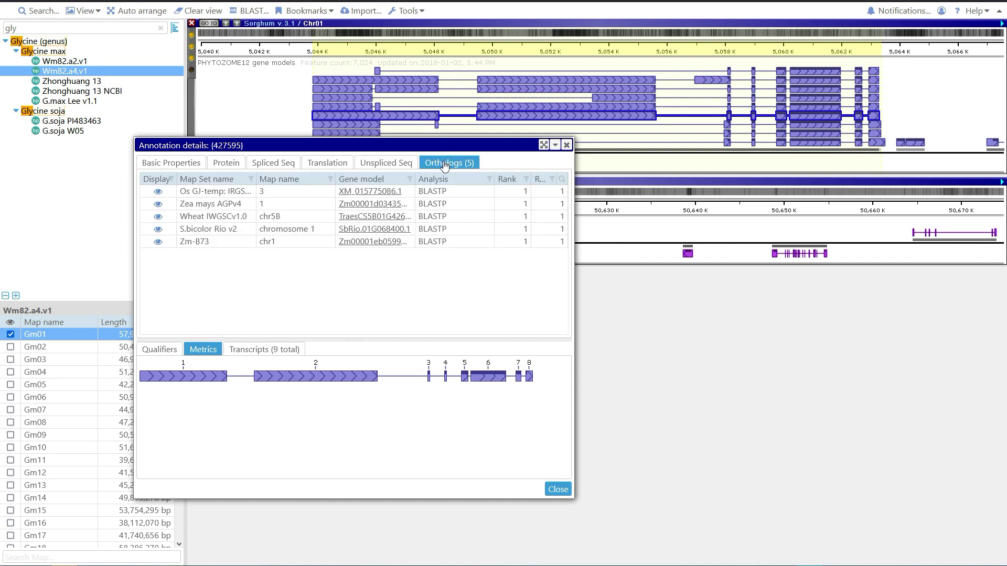
left_click(388, 192)
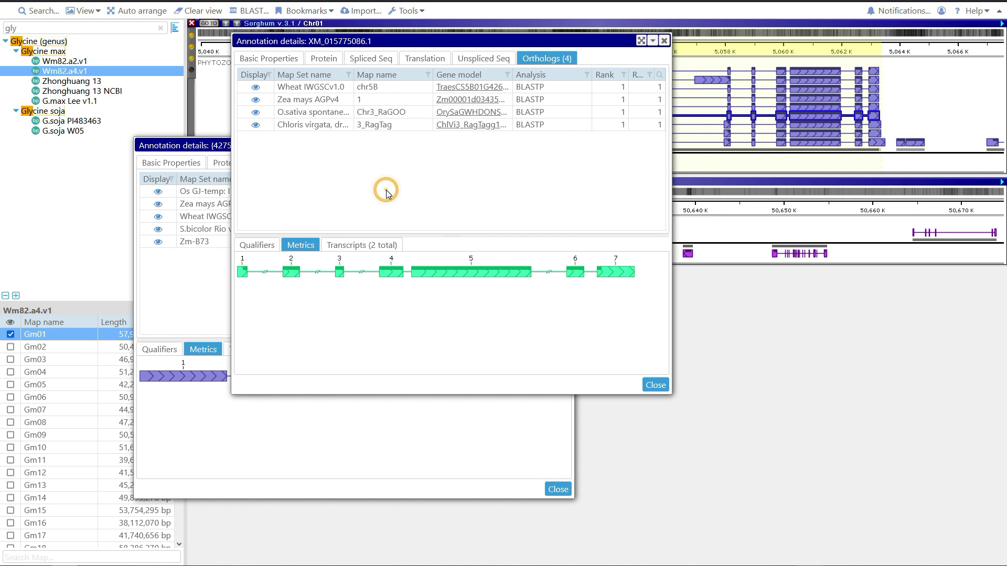
left_click(268, 59)
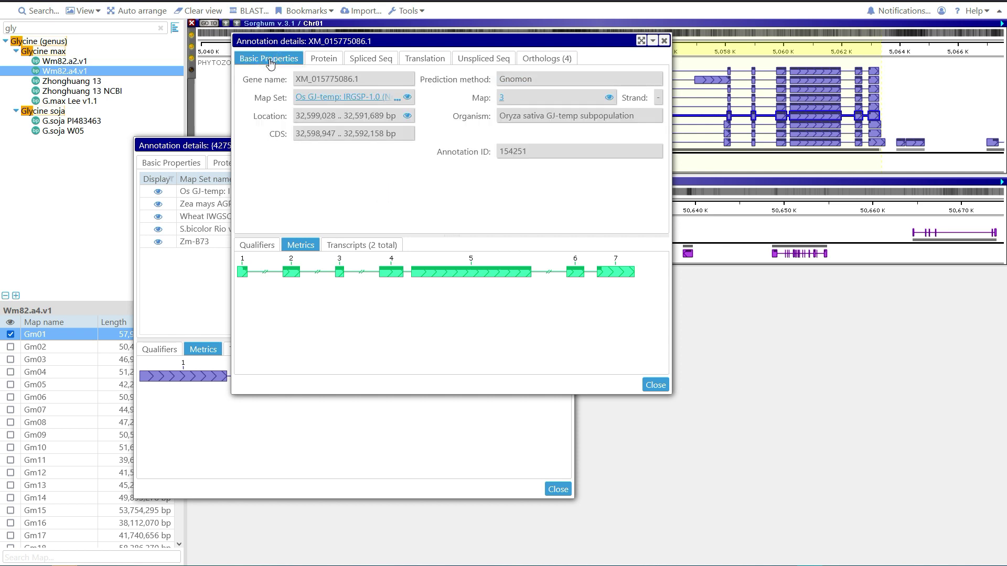
left_click(258, 245)
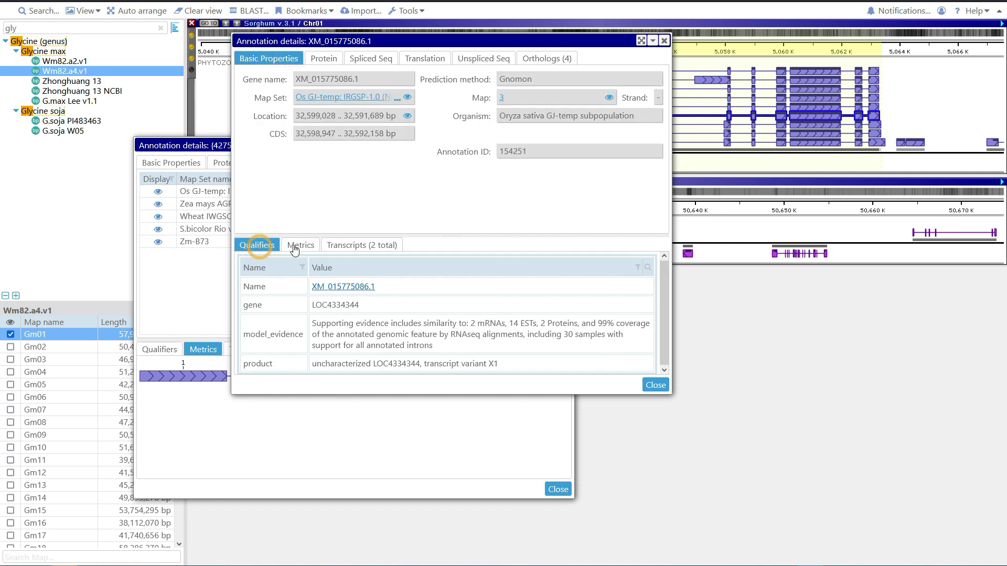
left_click(655, 385)
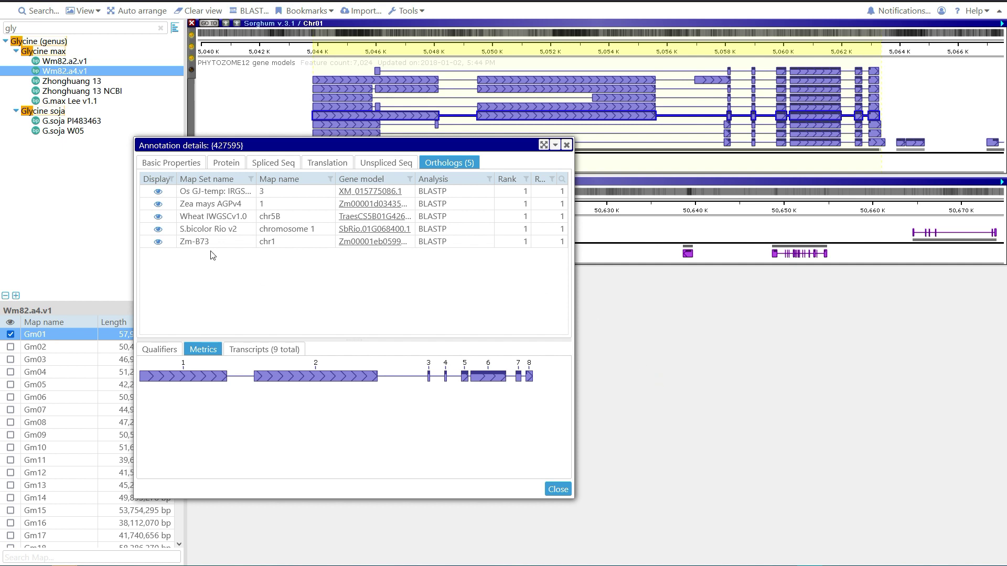
- Display the Os GJ-temp: IRGSP-1.0 ortholog on map 3, close the annotation details, and remove the Gm01 map from the view
left_click(158, 193)
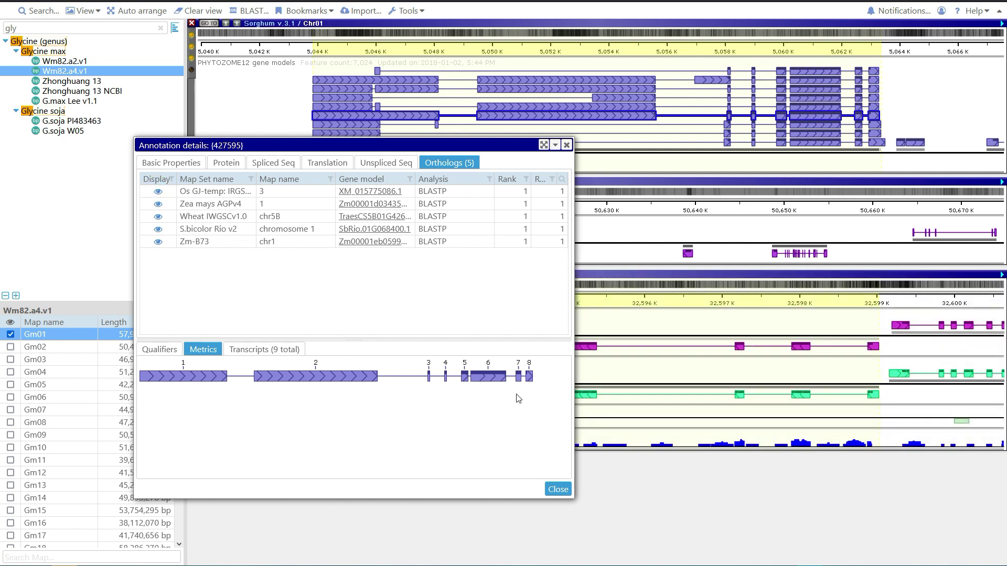
left_click(558, 491)
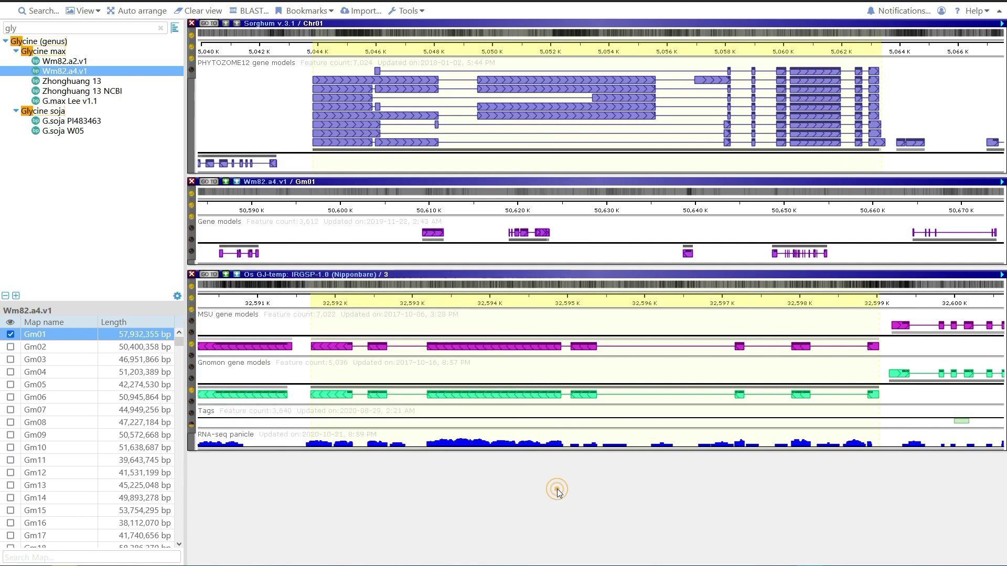
left_click(191, 183)
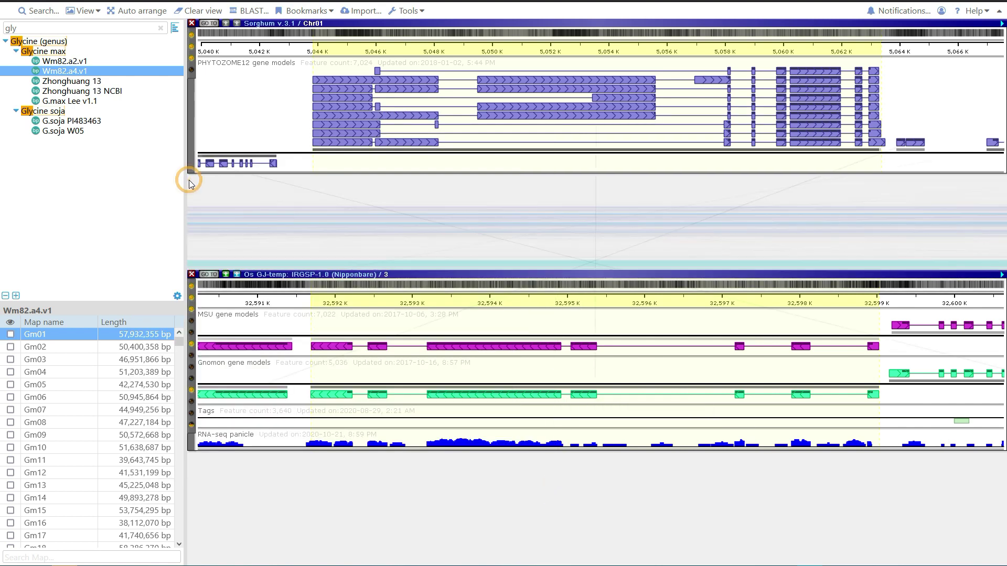